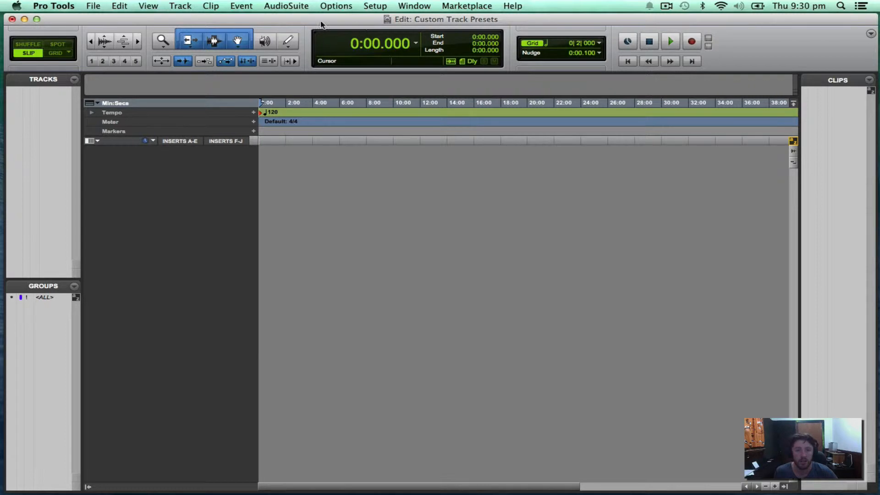
View the program's About information and dismiss it
{"action": "left_click", "coordinate": [71, 5]}
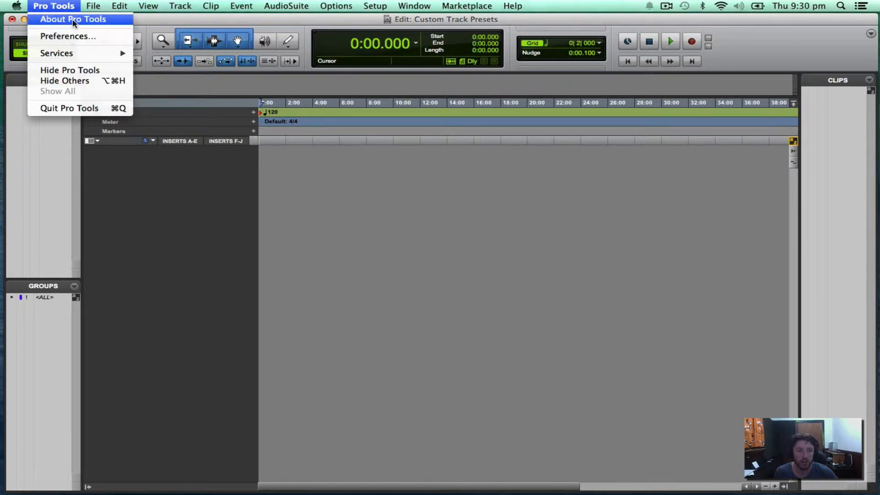
{"action": "left_click", "coordinate": [69, 19]}
{"action": "left_click", "coordinate": [431, 192]}
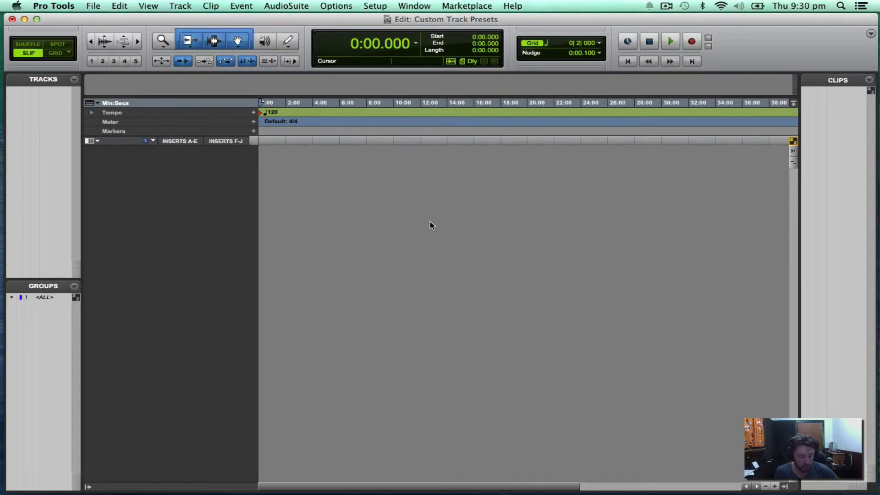
Examine the channel format and track type options offered for new tracks without creating any
{"action": "key", "text": "super+shift+n"}
{"action": "left_click_drag", "start_coordinate": [457, 159], "coordinate": [439, 168]}
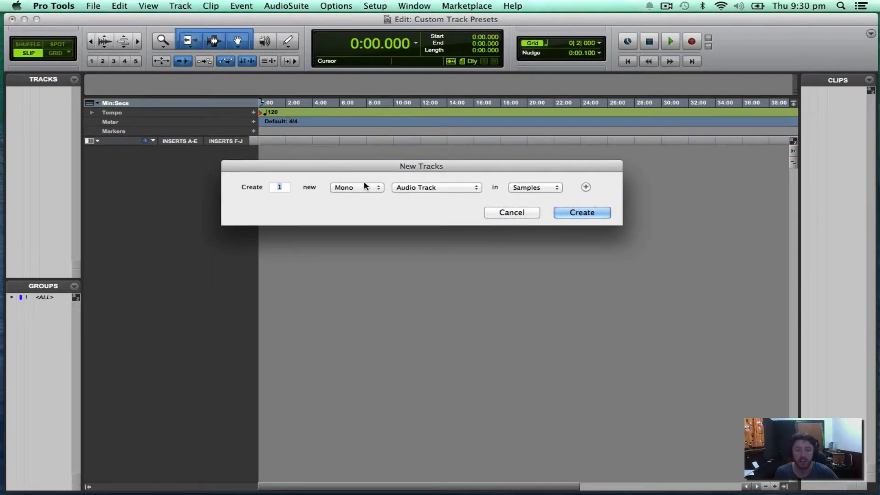
{"action": "left_click", "coordinate": [457, 189]}
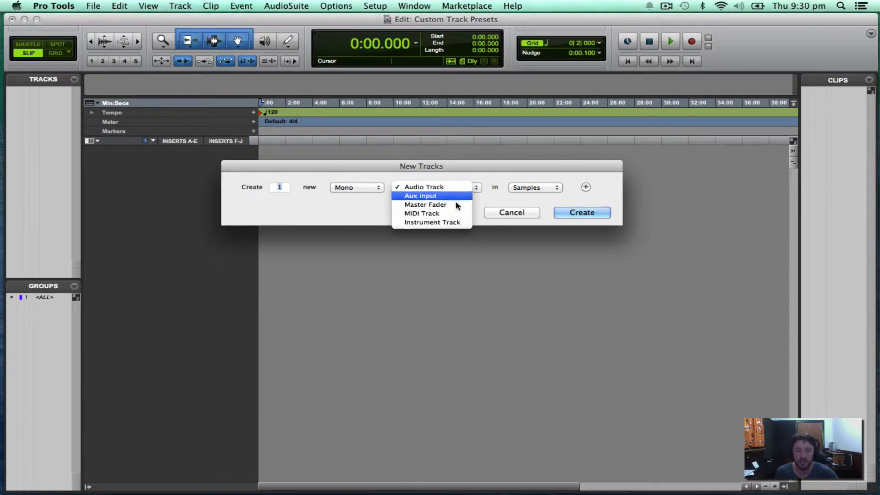
{"action": "left_click", "coordinate": [355, 190]}
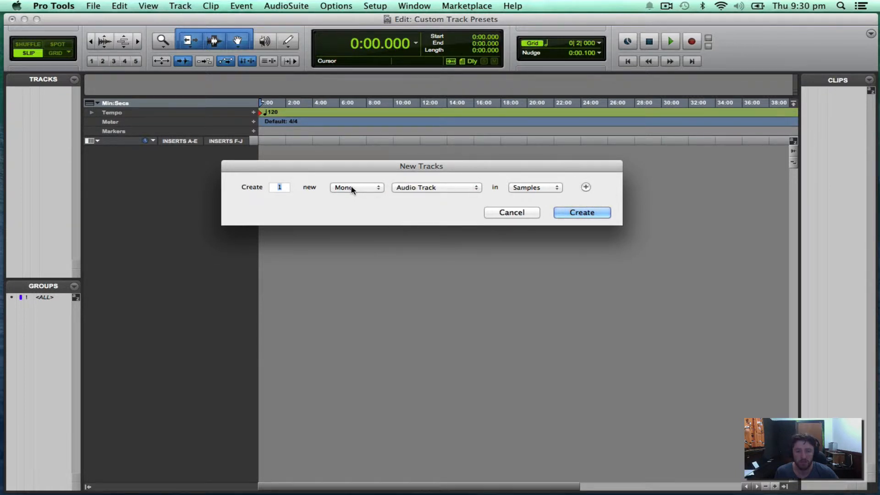
{"action": "left_click", "coordinate": [349, 189]}
{"action": "left_click", "coordinate": [348, 190]}
{"action": "left_click", "coordinate": [424, 188]}
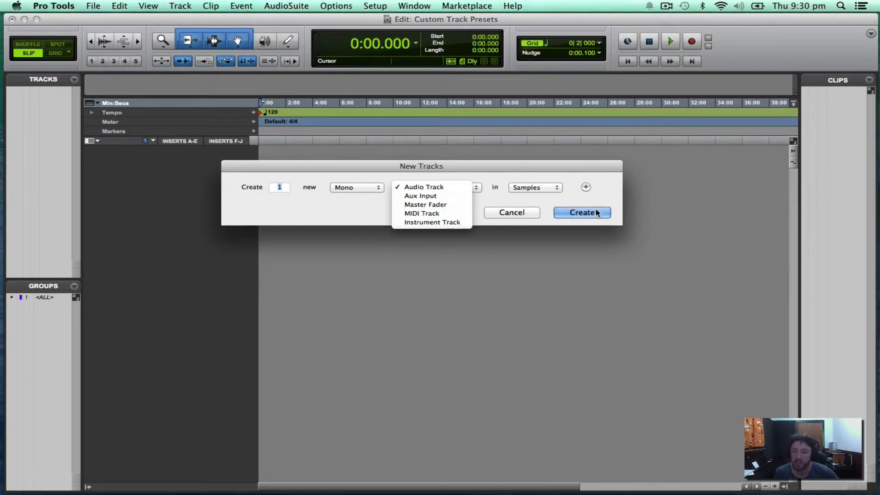
{"action": "left_click", "coordinate": [513, 207]}
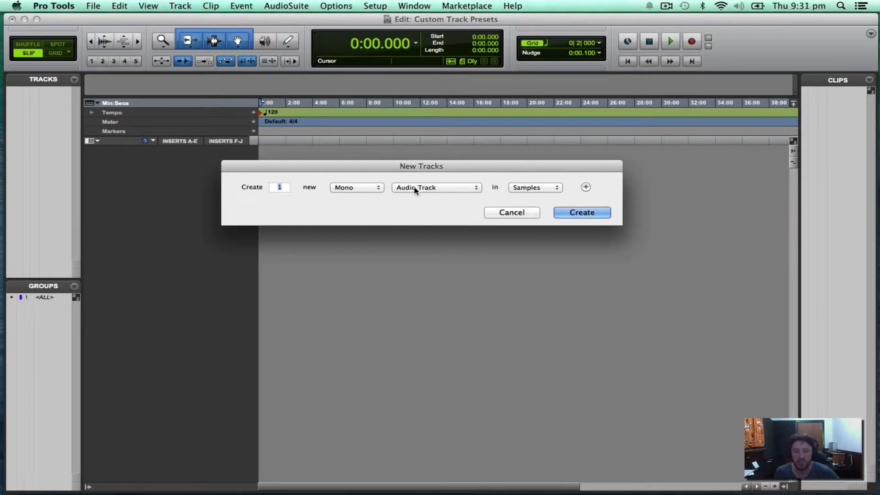
{"action": "left_click", "coordinate": [513, 215]}
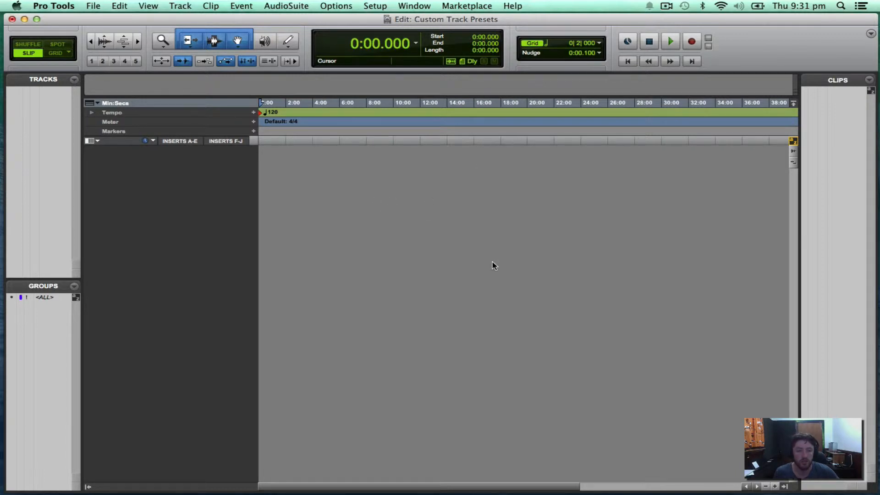
Create one new stereo Aux Input track in the empty session
{"action": "key", "text": "super+shift+n"}
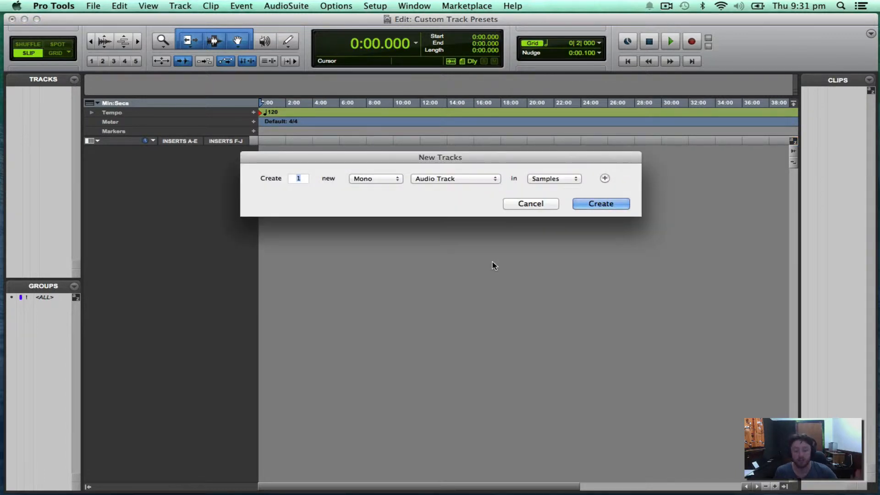
{"action": "left_click", "coordinate": [380, 180]}
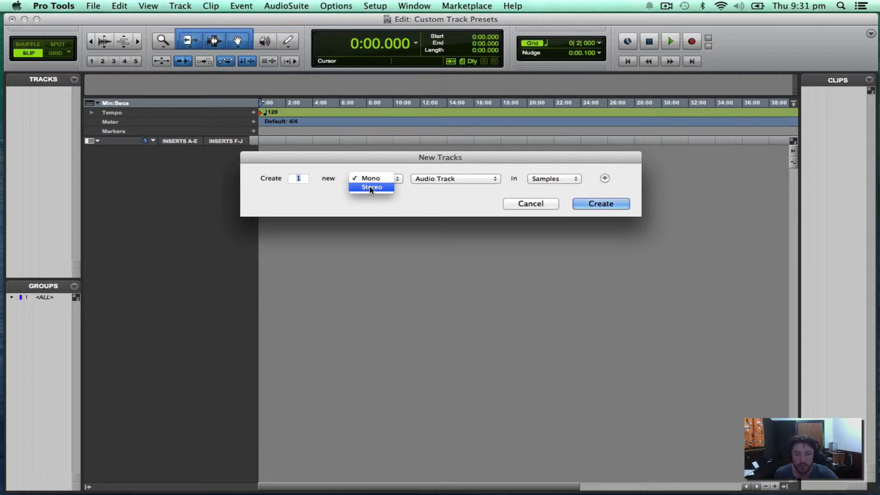
{"action": "left_click", "coordinate": [372, 188]}
{"action": "left_click", "coordinate": [434, 179]}
{"action": "left_click", "coordinate": [440, 189]}
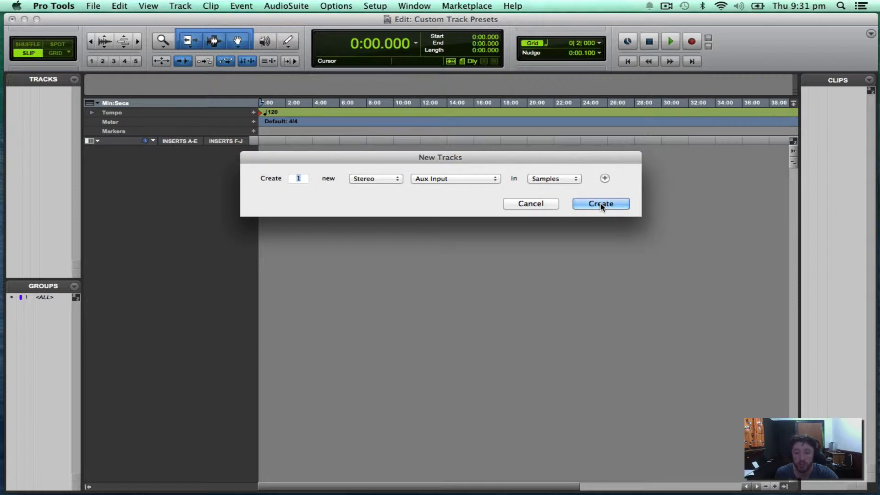
{"action": "left_click", "coordinate": [602, 204]}
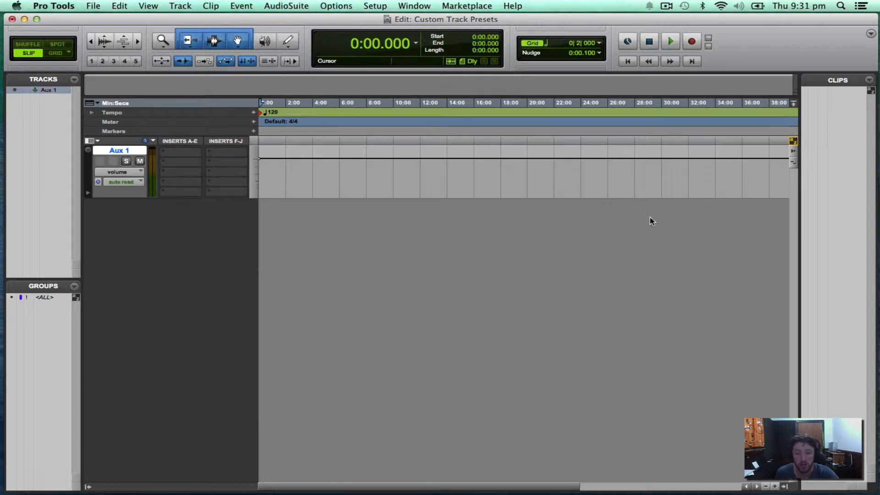
Rename the new aux track as Reverb
{"action": "double_click", "coordinate": [118, 151]}
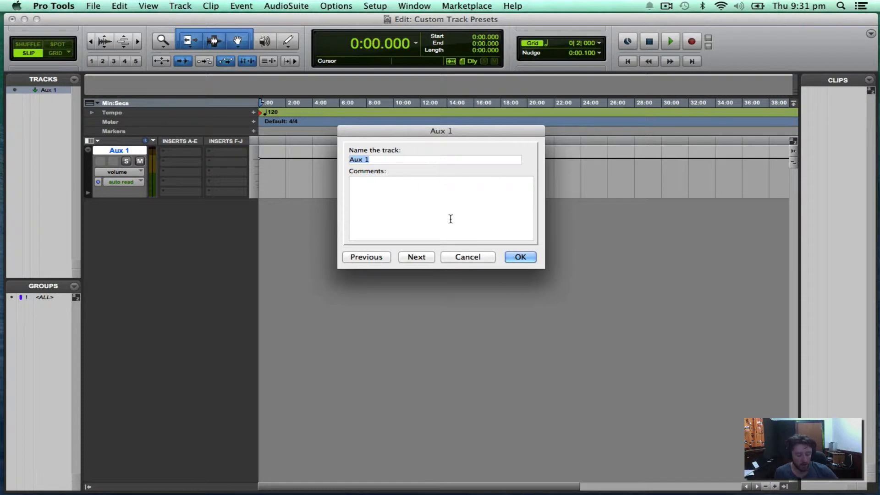
{"action": "type", "text": "Reverb"}
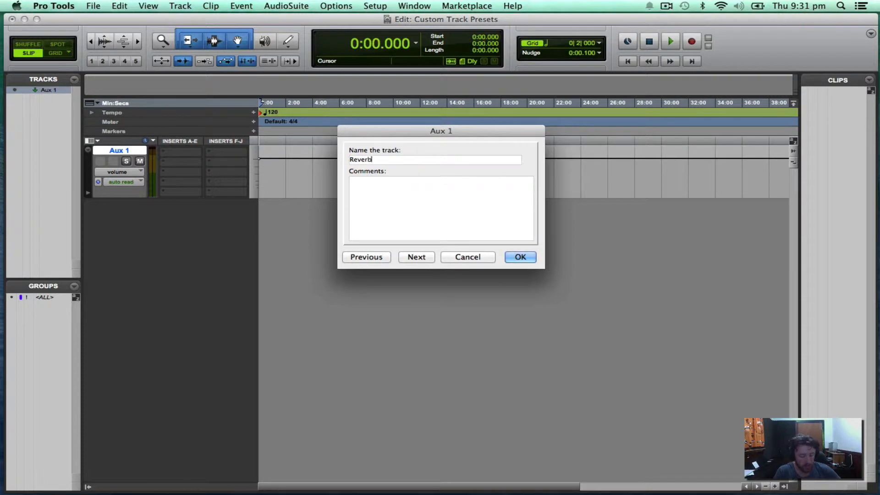
{"action": "key", "text": "Return"}
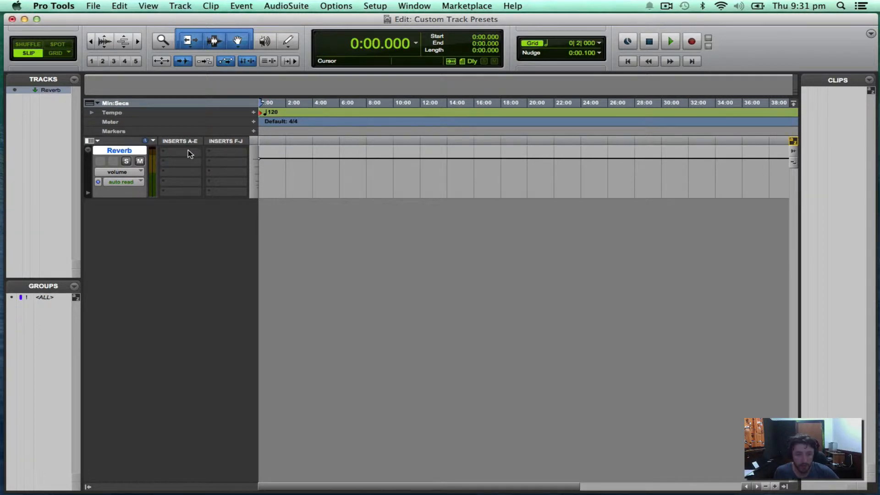
Add the multichannel D-Verb (stereo) plug-in to the first insert of the Reverb track and close its window
{"action": "left_click", "coordinate": [188, 150]}
{"action": "mouse_move", "coordinate": [226, 170]}
{"action": "mouse_move", "coordinate": [348, 181]}
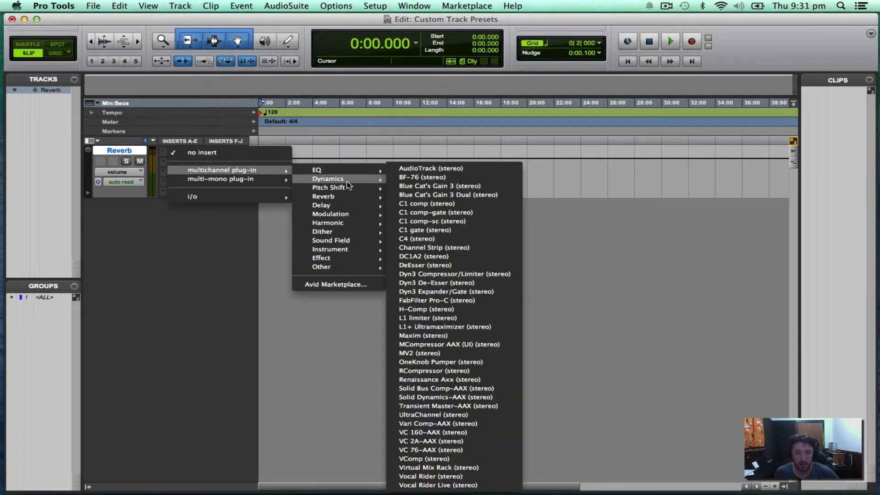
{"action": "mouse_move", "coordinate": [346, 197]}
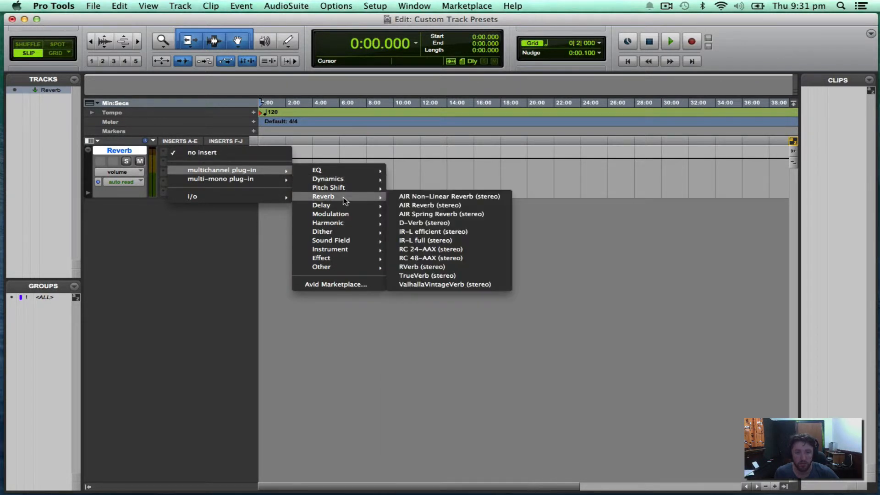
{"action": "left_click", "coordinate": [431, 224]}
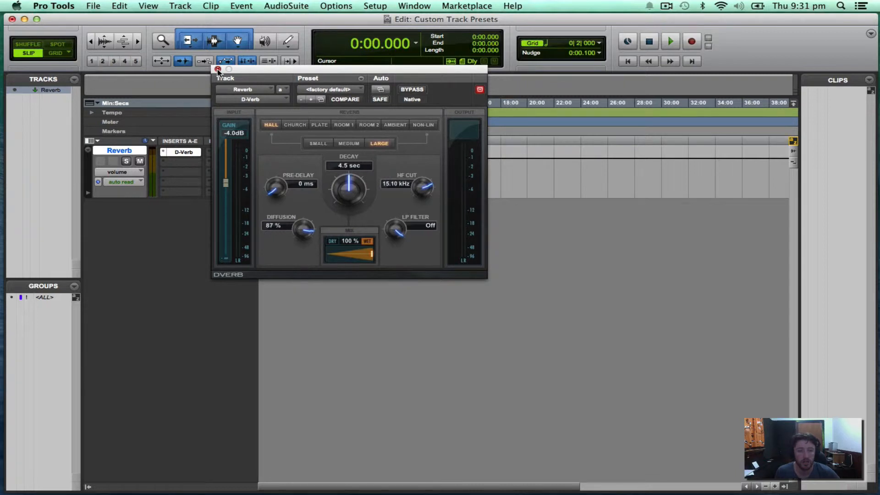
{"action": "left_click", "coordinate": [218, 69]}
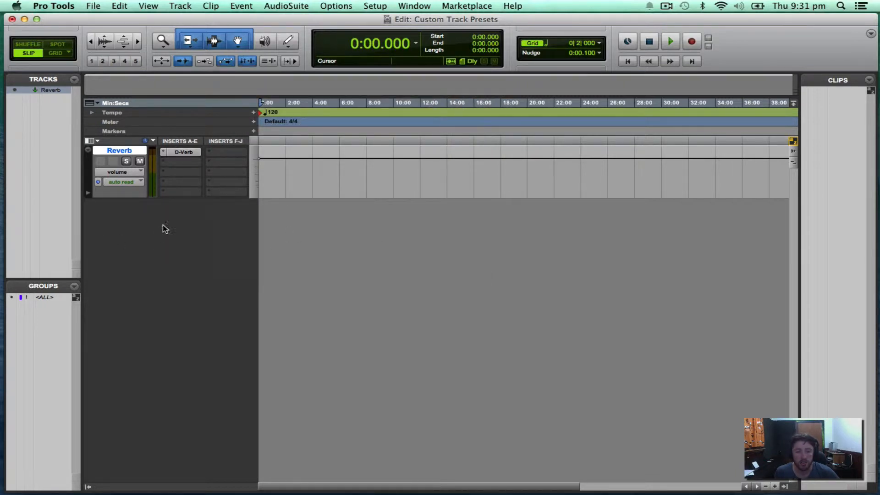
Set up an export of the selected Reverb track as a new session, accepting the Latest format, BWF (.WAV), 48 kHz and 24 Bit
{"action": "left_click", "coordinate": [93, 6]}
{"action": "mouse_move", "coordinate": [136, 164]}
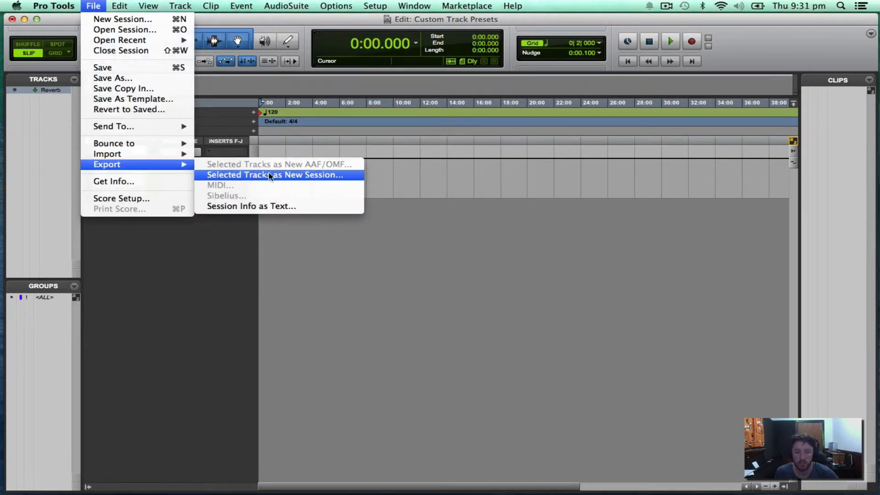
{"action": "left_click", "coordinate": [324, 177]}
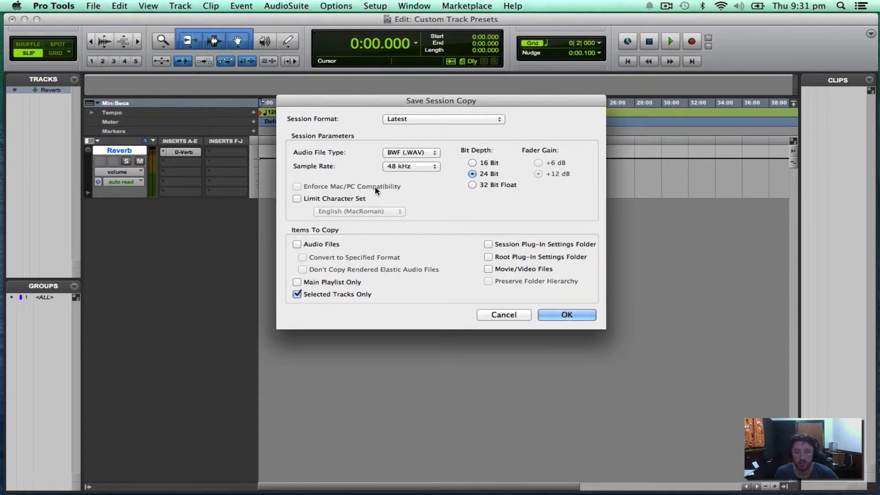
{"action": "left_click", "coordinate": [567, 315]}
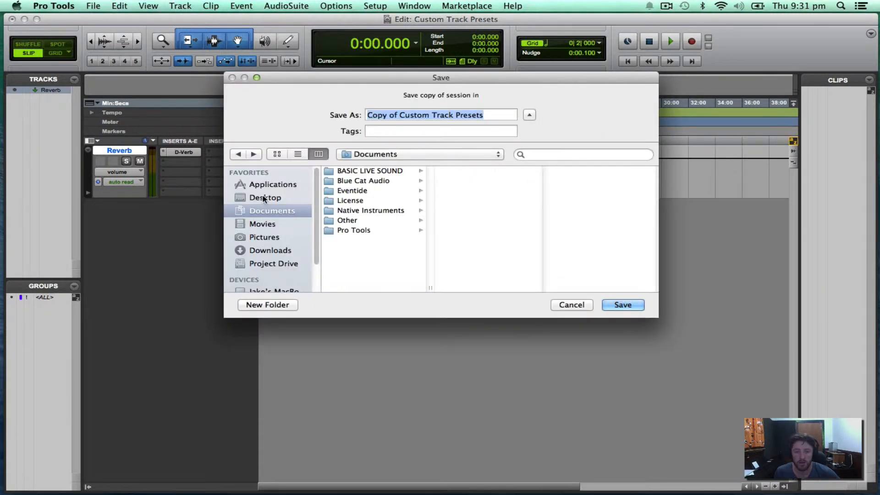
Create a folder named Track Presets inside Applications > Avid > Pro Tools as the save location
{"action": "left_click", "coordinate": [250, 185]}
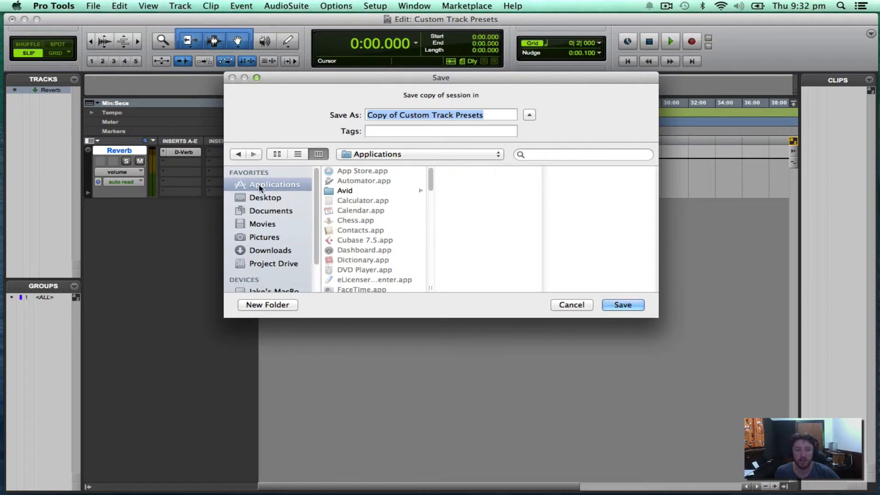
{"action": "left_click", "coordinate": [344, 191]}
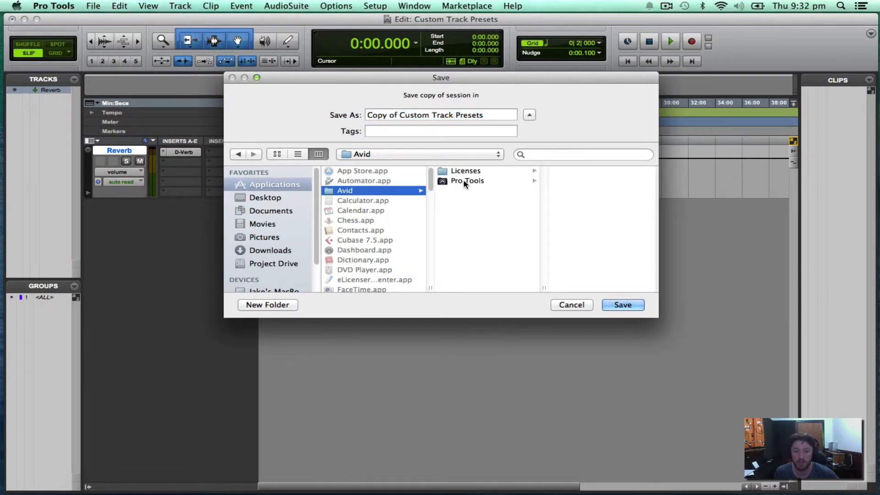
{"action": "left_click", "coordinate": [495, 182]}
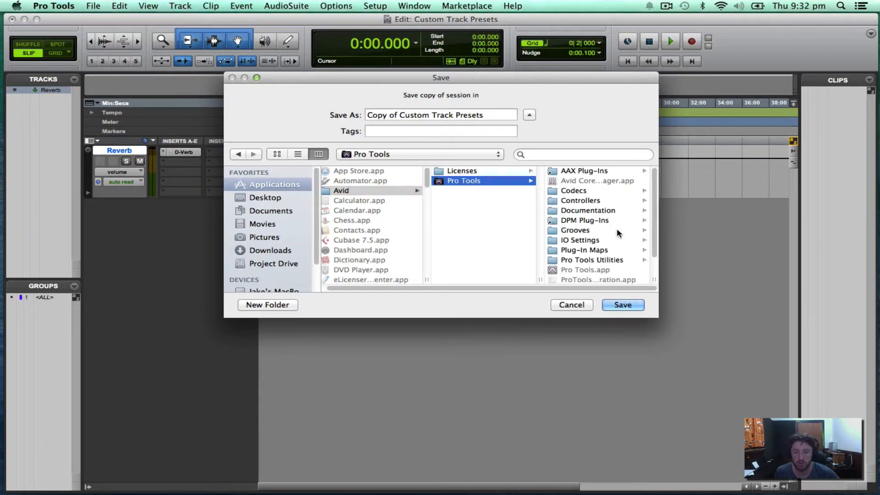
{"action": "scroll", "coordinate": [616, 240], "scroll_direction": "down", "scroll_amount": 2}
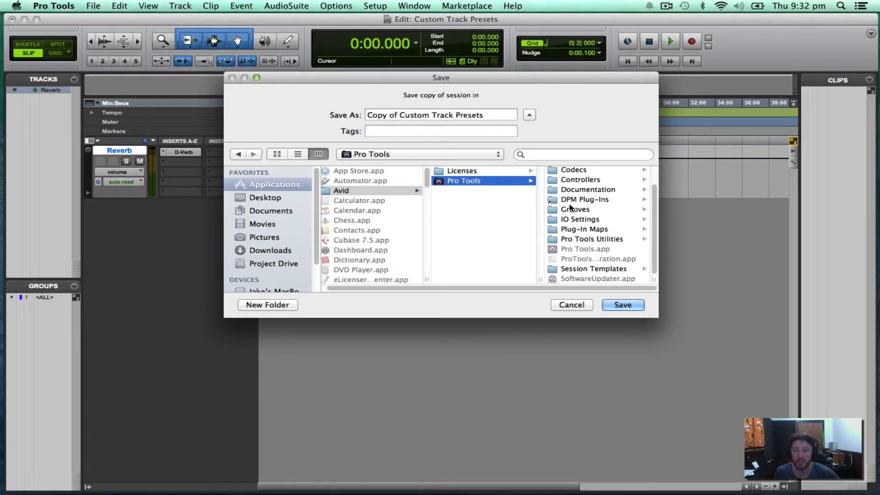
{"action": "left_click", "coordinate": [270, 305]}
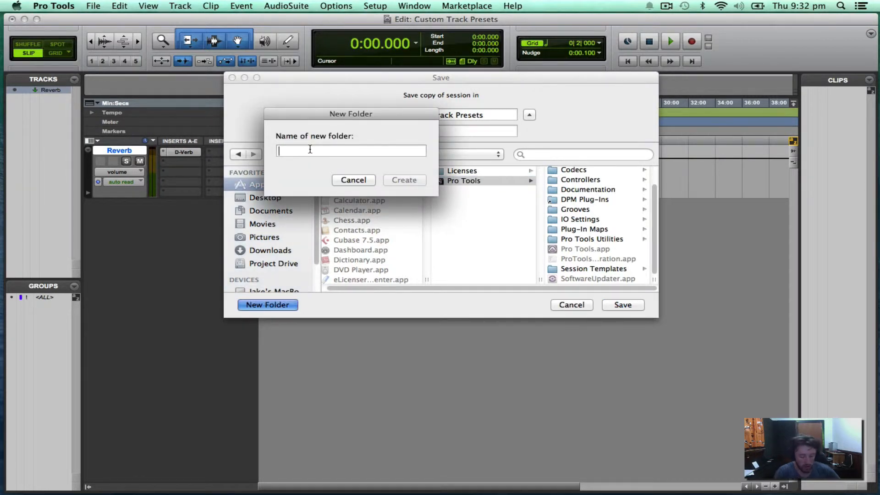
{"action": "type", "text": "Track "}
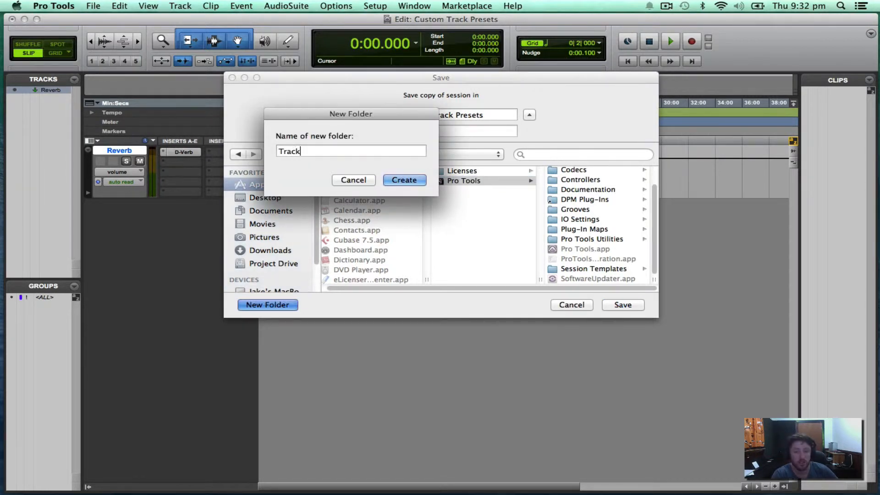
{"action": "type", "text": "Pr"}
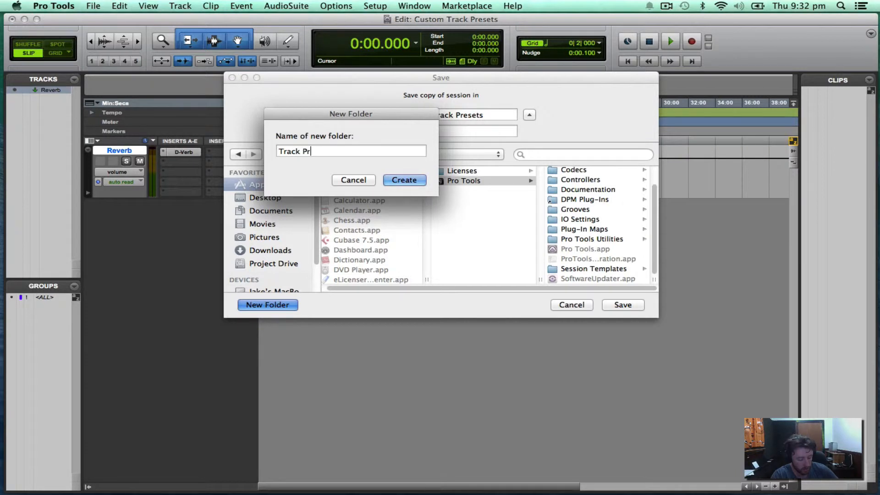
{"action": "type", "text": "esets"}
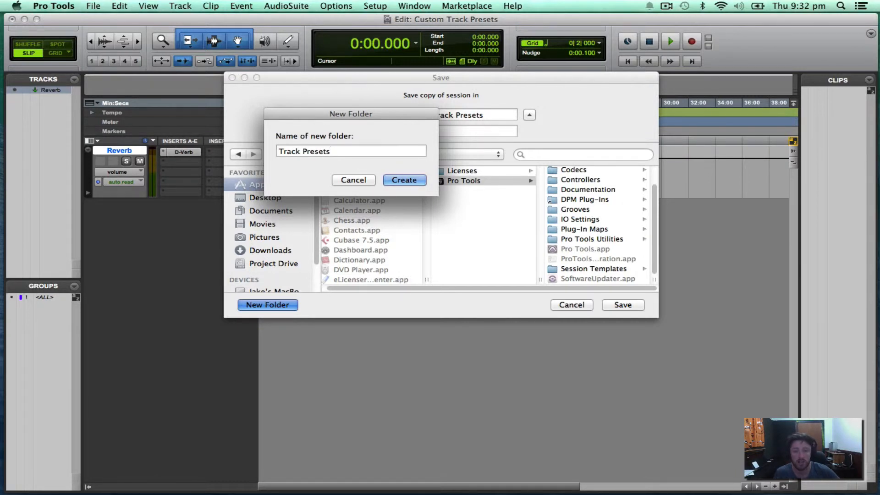
{"action": "left_click", "coordinate": [404, 180]}
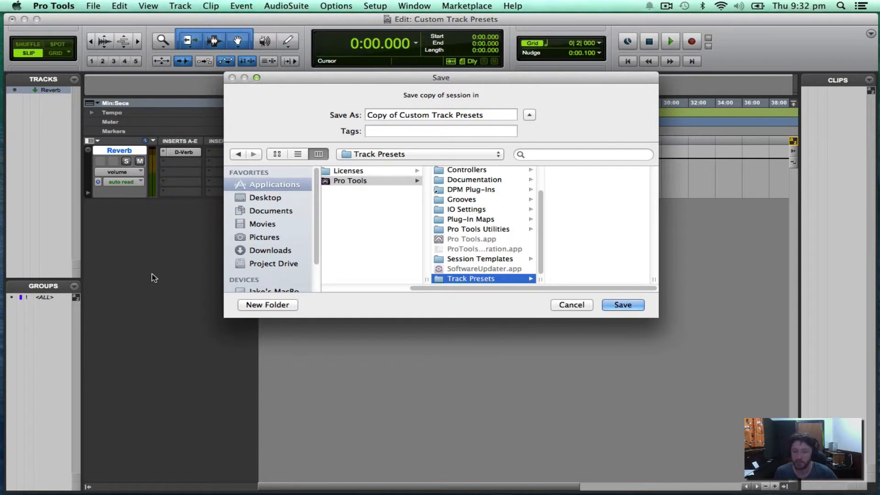
Create a subfolder named Reverb inside the Track Presets folder
{"action": "left_click", "coordinate": [270, 305]}
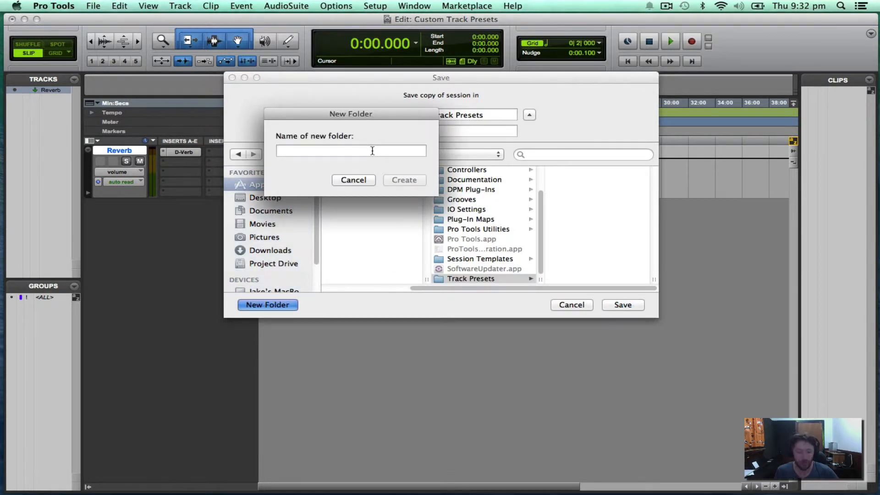
{"action": "type", "text": "Re"}
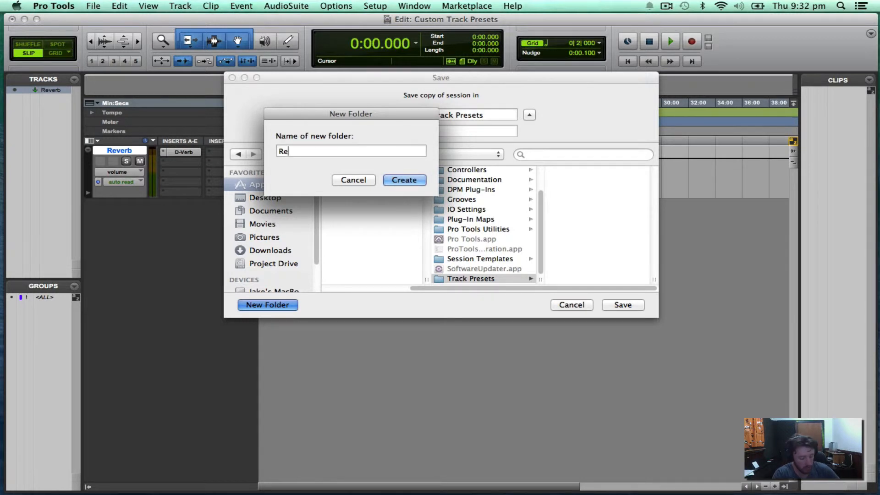
{"action": "type", "text": "verb"}
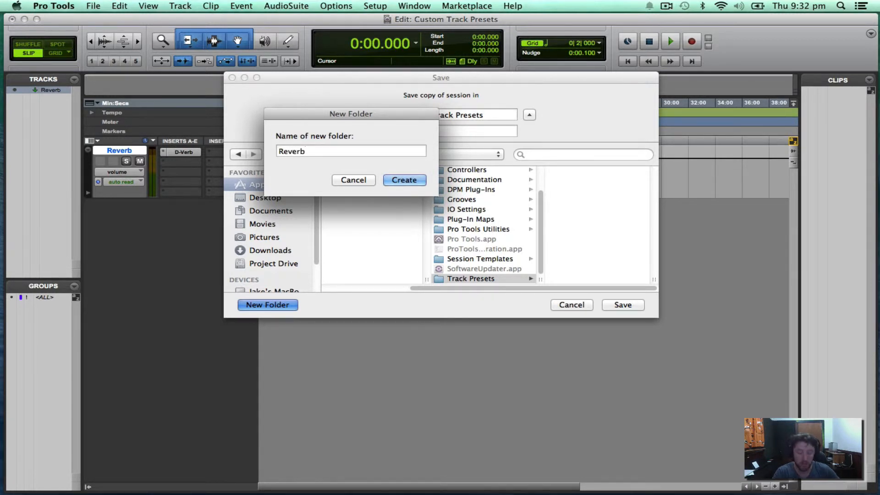
{"action": "key", "text": "Return"}
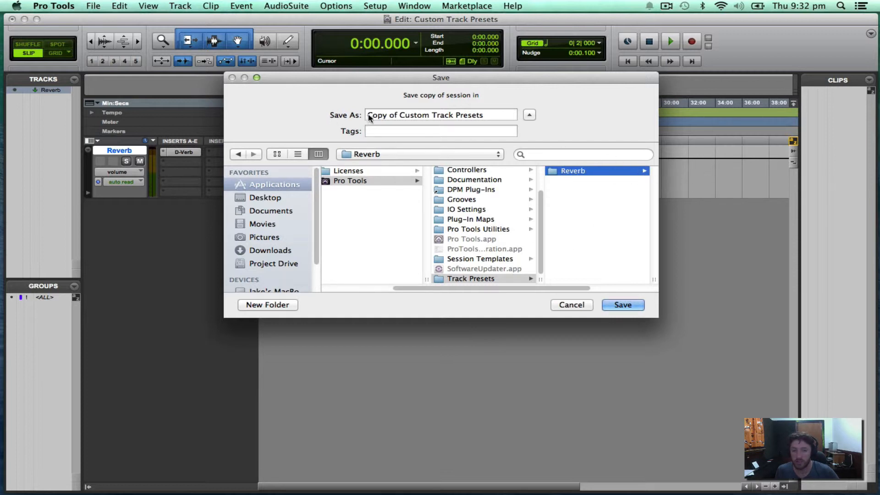
Save the exported session copy in the Reverb folder under the name D-Verb
{"action": "left_click_drag", "start_coordinate": [499, 116], "coordinate": [275, 111]}
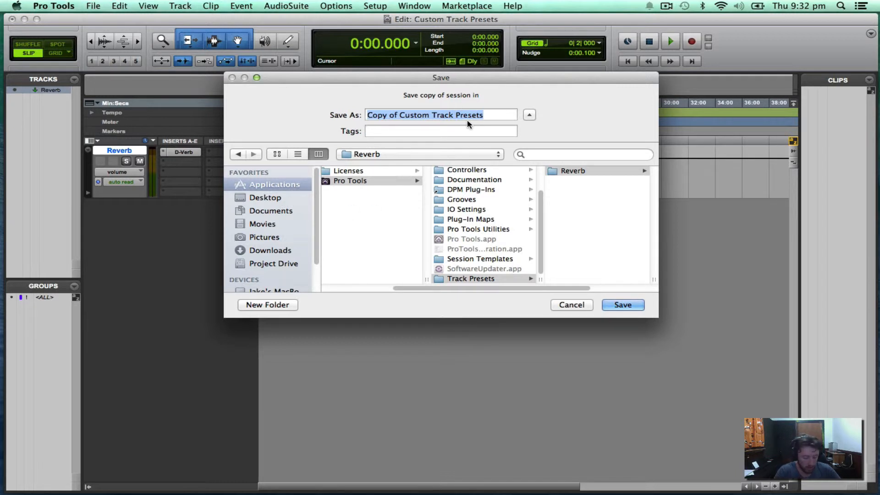
{"action": "type", "text": "D"}
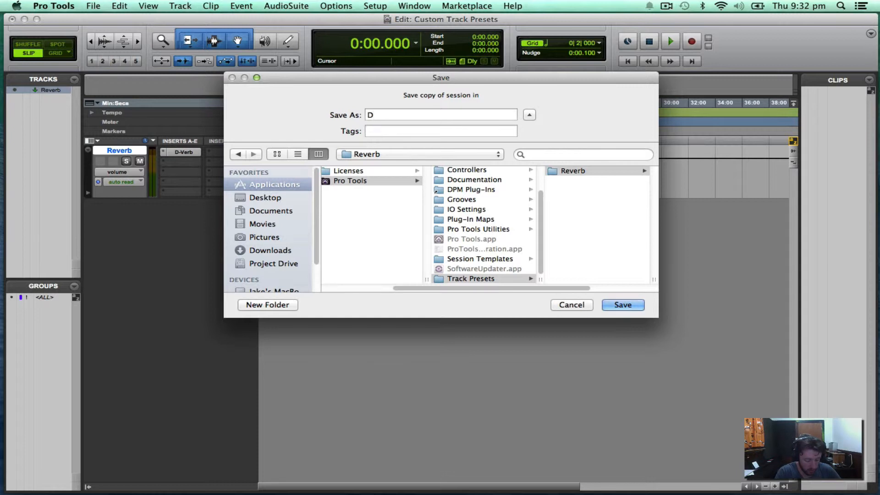
{"action": "type", "text": "-Ver"}
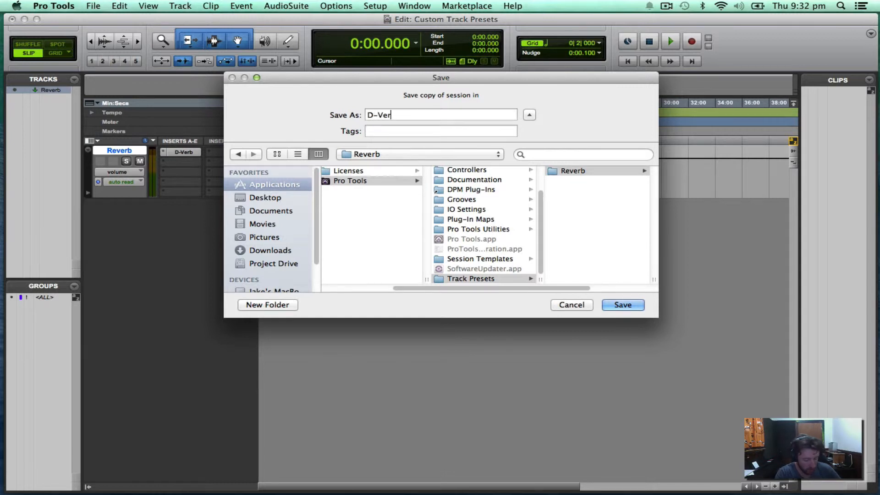
{"action": "type", "text": "b"}
{"action": "key", "text": "Return"}
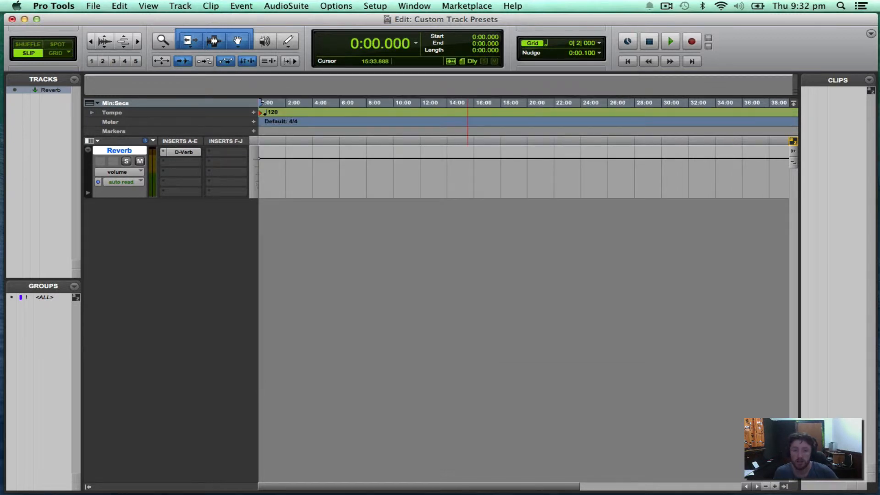
Switch to Finder and locate the D-Verb.ptx file in Avid > Pro Tools > Track Presets > Reverb
{"action": "mouse_move", "coordinate": [2, 79]}
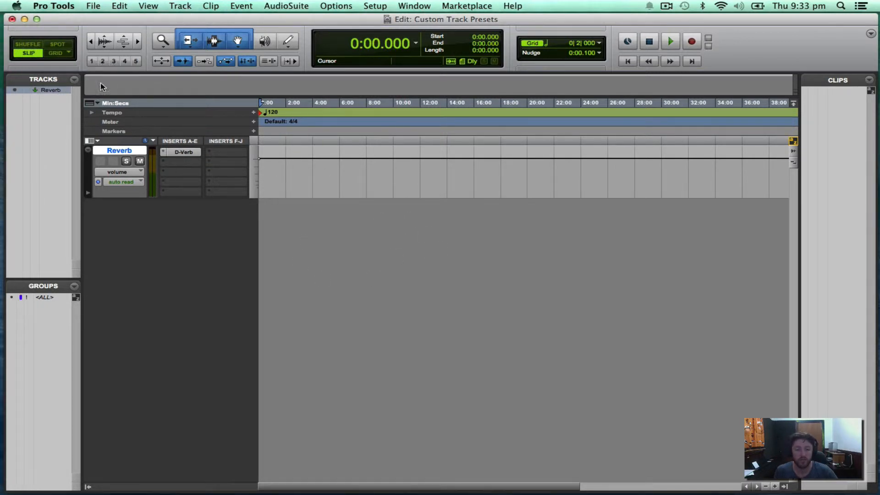
{"action": "left_click", "coordinate": [16, 36]}
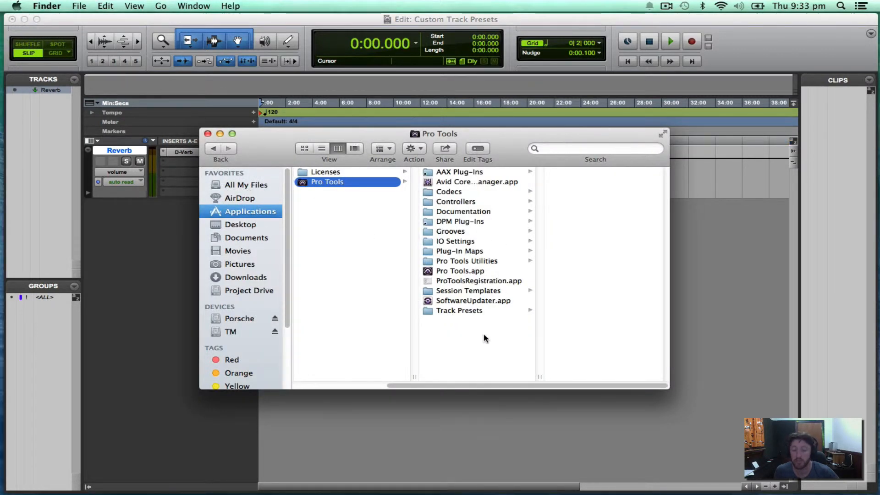
{"action": "left_click_drag", "start_coordinate": [469, 386], "coordinate": [303, 370]}
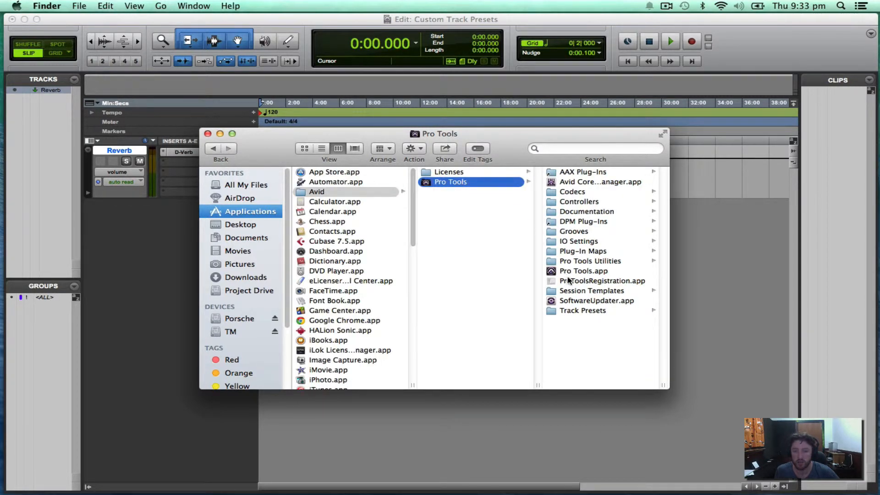
{"action": "left_click", "coordinate": [578, 310]}
{"action": "left_click", "coordinate": [573, 173]}
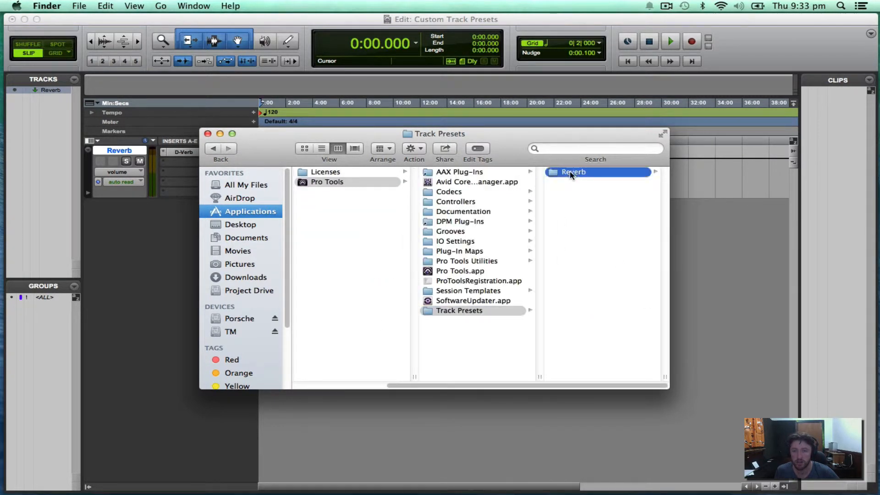
{"action": "left_click", "coordinate": [582, 173]}
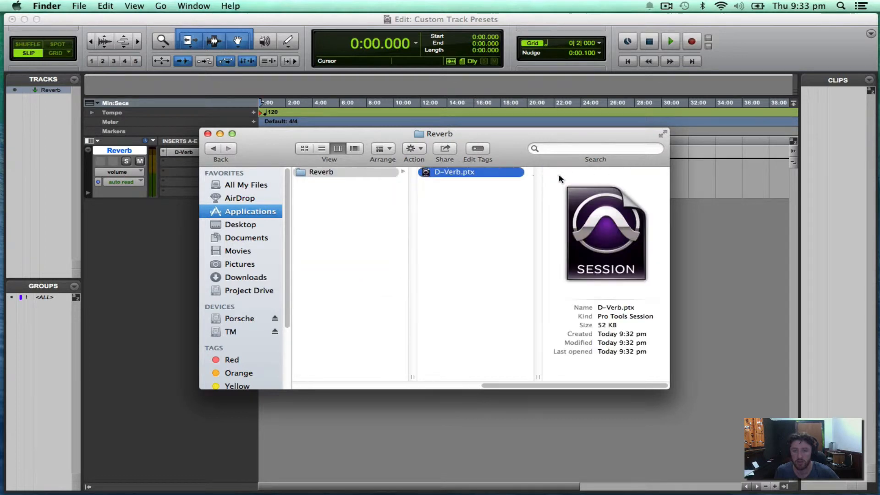
Rename D-Verb.ptx as D-Verb.ptxt and accept the .ptxt extension to turn it into a template
{"action": "left_click", "coordinate": [473, 173]}
{"action": "left_click", "coordinate": [475, 172]}
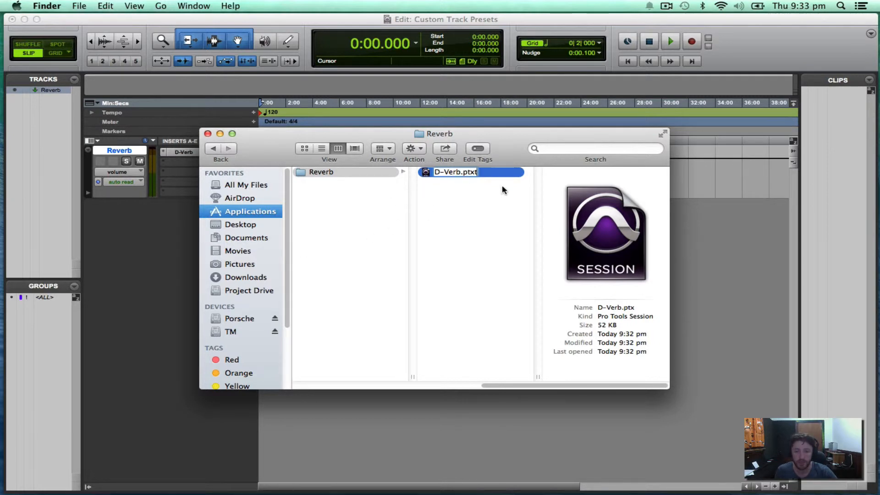
{"action": "key", "text": "Return"}
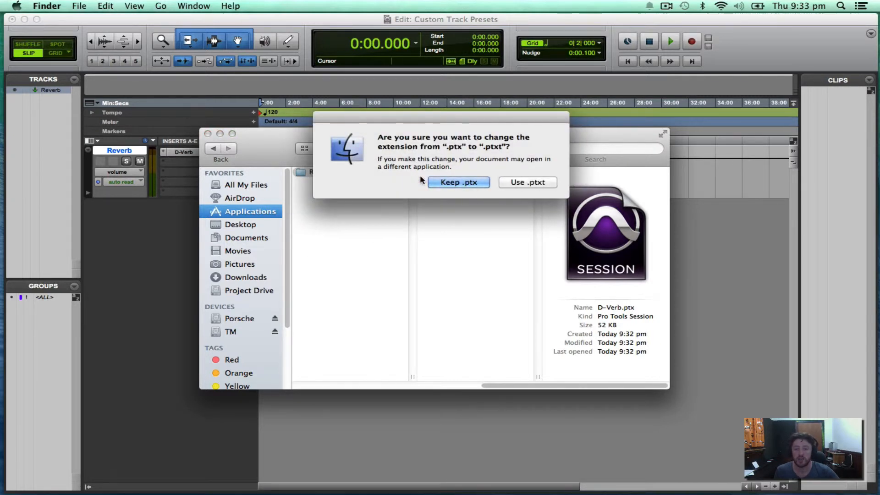
{"action": "left_click", "coordinate": [535, 184]}
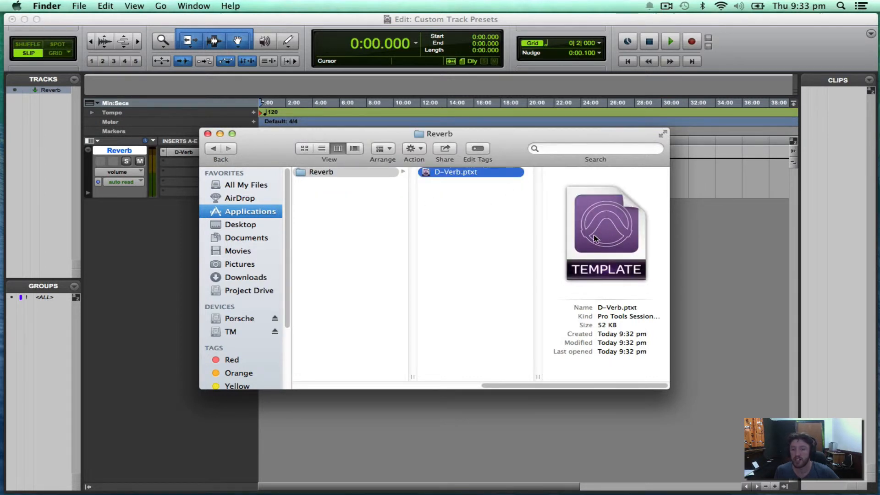
Switch back to Pro Tools and delete the Reverb track from the session
{"action": "left_click", "coordinate": [133, 247]}
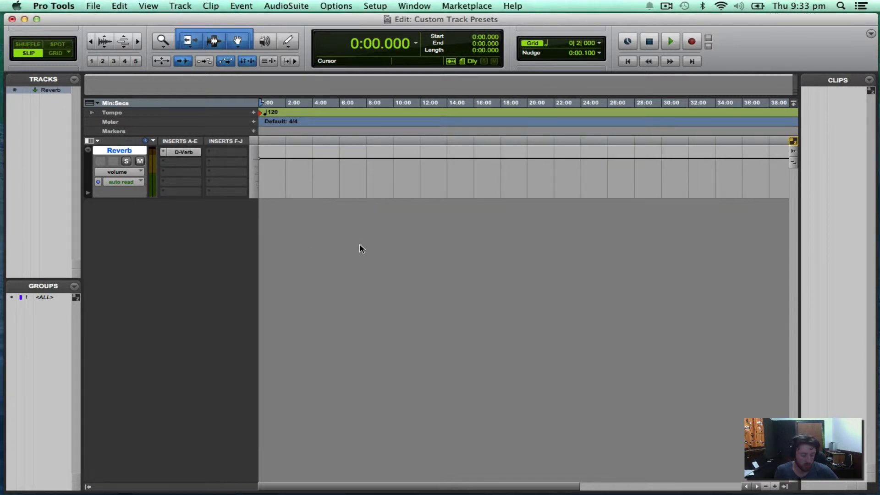
{"action": "right_click", "coordinate": [118, 151]}
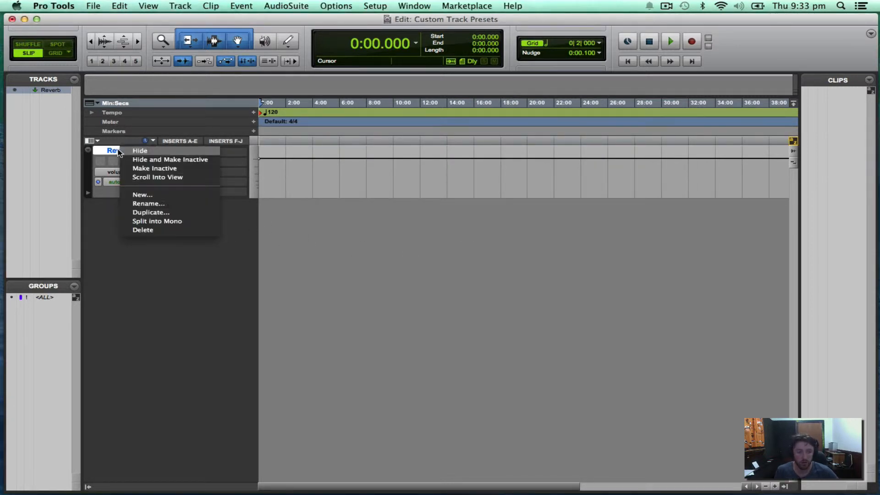
{"action": "left_click", "coordinate": [167, 229]}
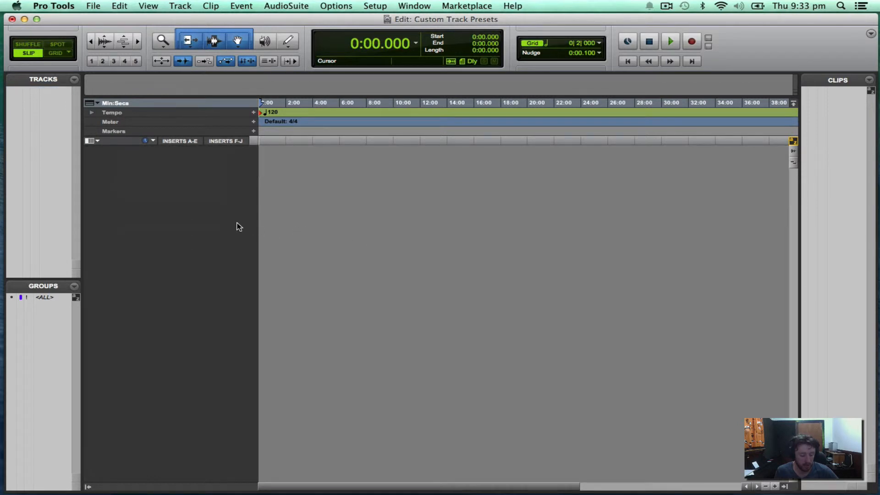
Create one new track from the D-Verb preset in the Reverb category and check its D-Verb plug-in settings
{"action": "key", "text": "super+shift+n"}
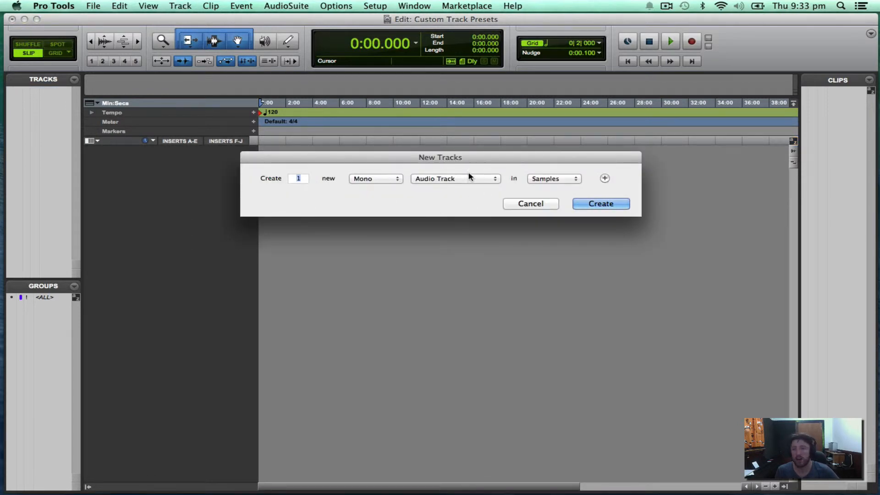
{"action": "left_click", "coordinate": [469, 178]}
{"action": "left_click", "coordinate": [434, 228]}
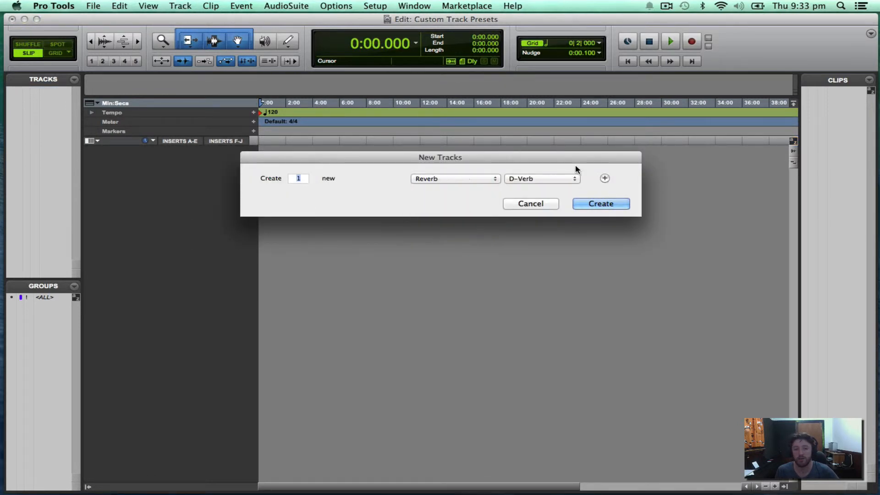
{"action": "left_click", "coordinate": [531, 181]}
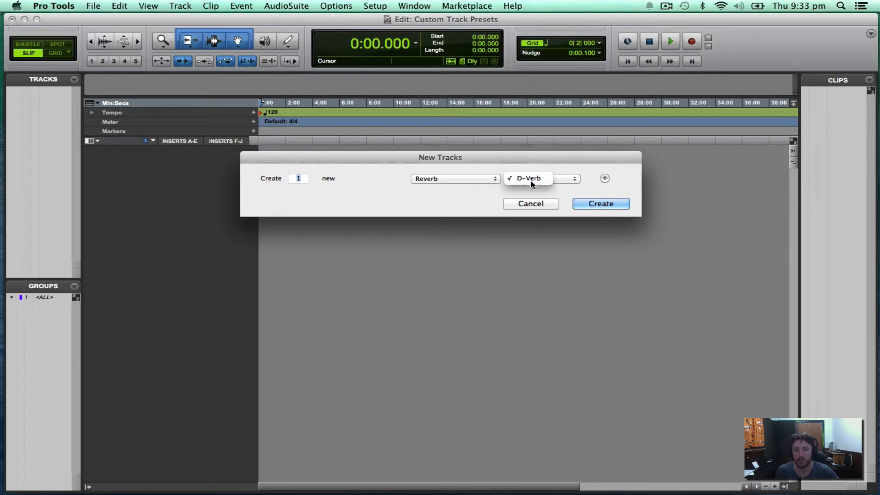
{"action": "left_click", "coordinate": [550, 188]}
{"action": "left_click", "coordinate": [612, 204]}
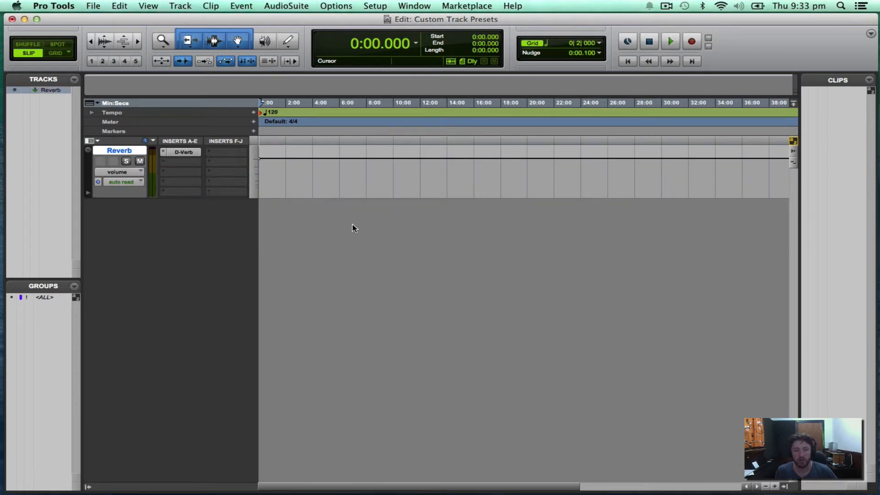
{"action": "left_click", "coordinate": [180, 152]}
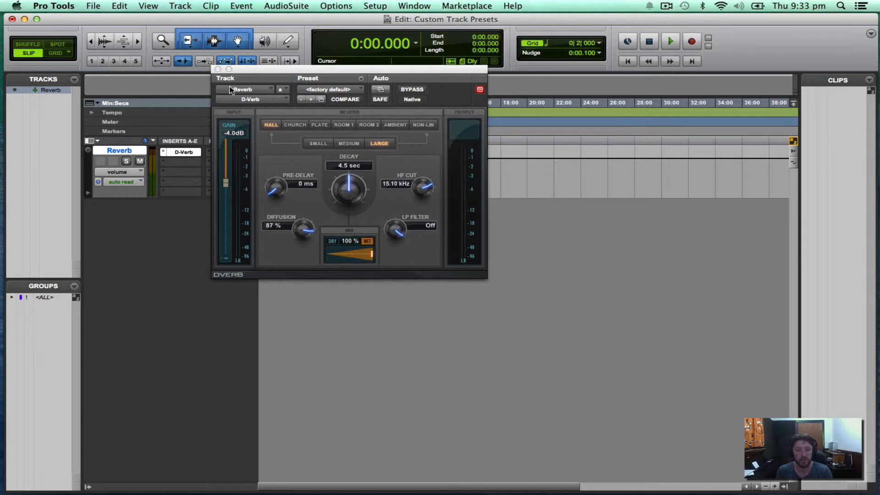
{"action": "left_click", "coordinate": [219, 69]}
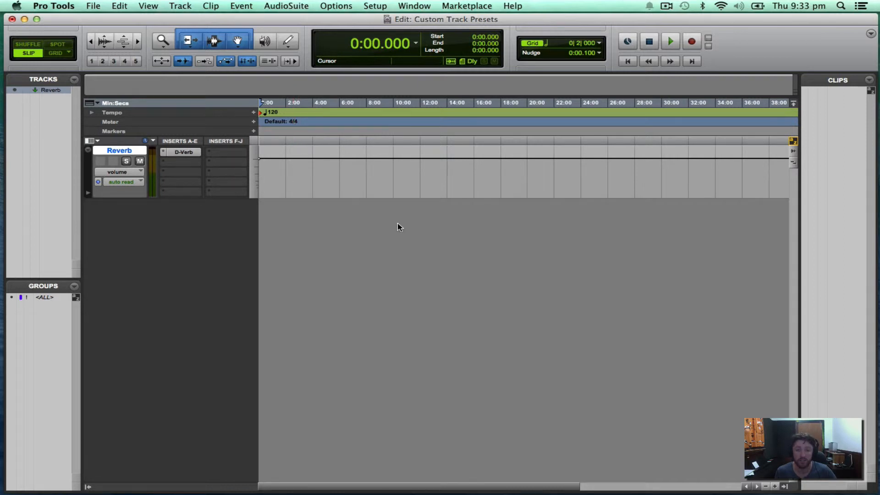
Quit Pro Tools without saving the session and open the Temp 1 folder on Project Drive in Finder
{"action": "key", "text": "super+q"}
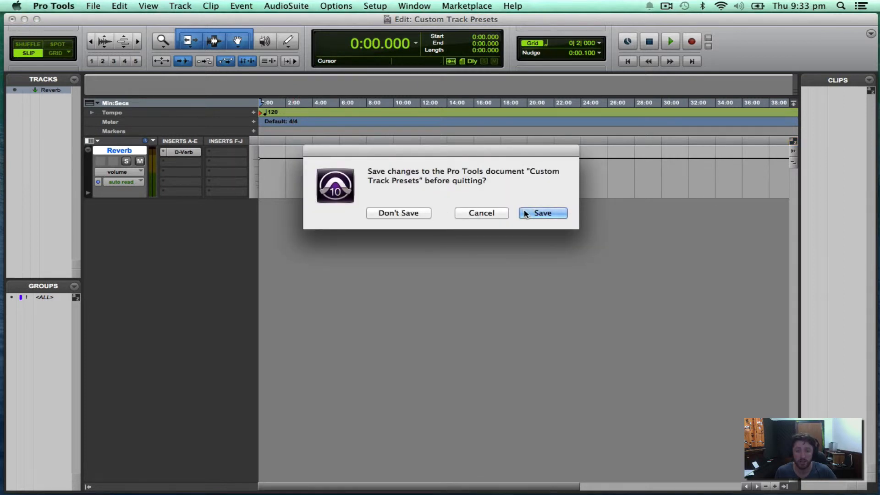
{"action": "left_click", "coordinate": [395, 214]}
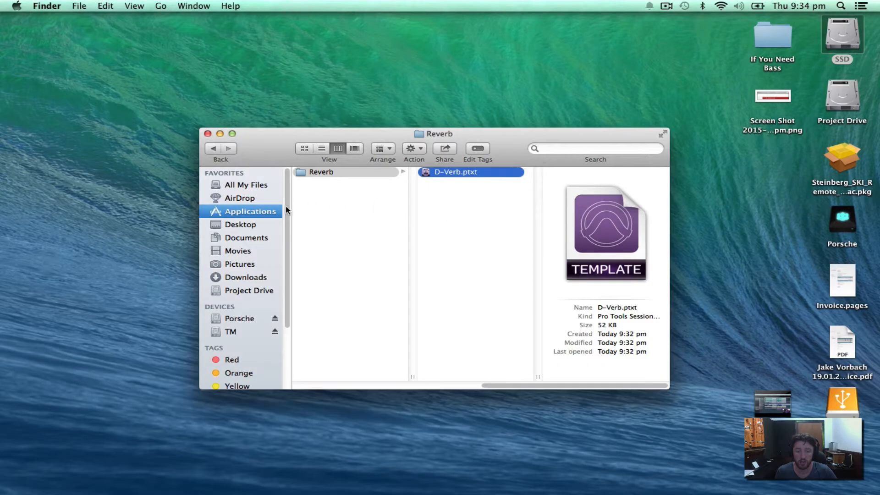
{"action": "mouse_move", "coordinate": [2, 203]}
{"action": "left_click", "coordinate": [251, 290]}
{"action": "left_click", "coordinate": [321, 242]}
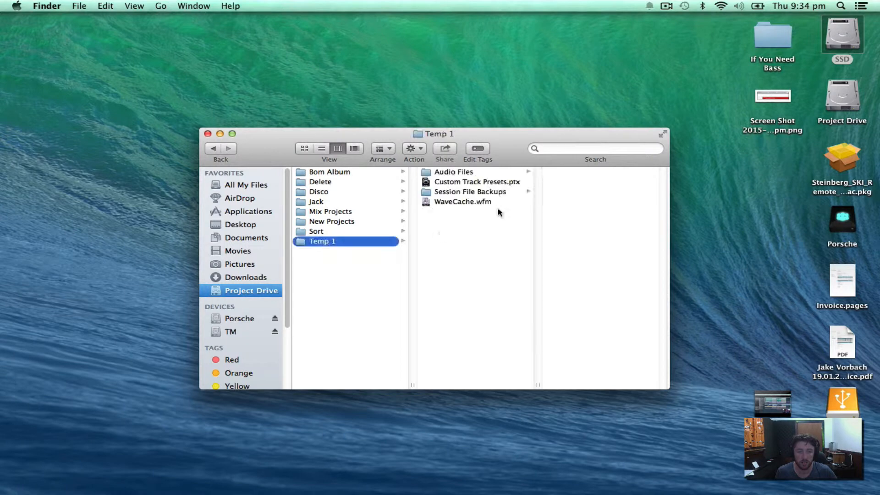
Open Custom Track Presets.ptx with the default Pro Tools version, 11.2.2.302
{"action": "right_click", "coordinate": [462, 183]}
{"action": "mouse_move", "coordinate": [633, 197]}
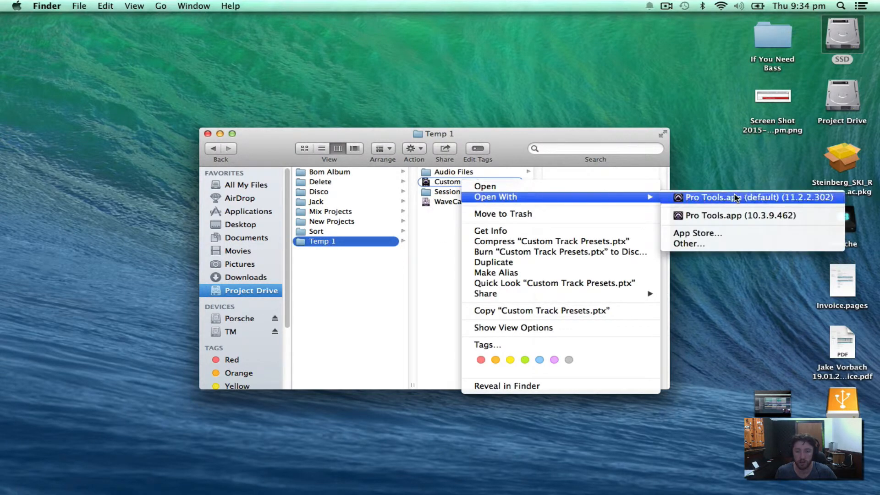
{"action": "left_click", "coordinate": [765, 199]}
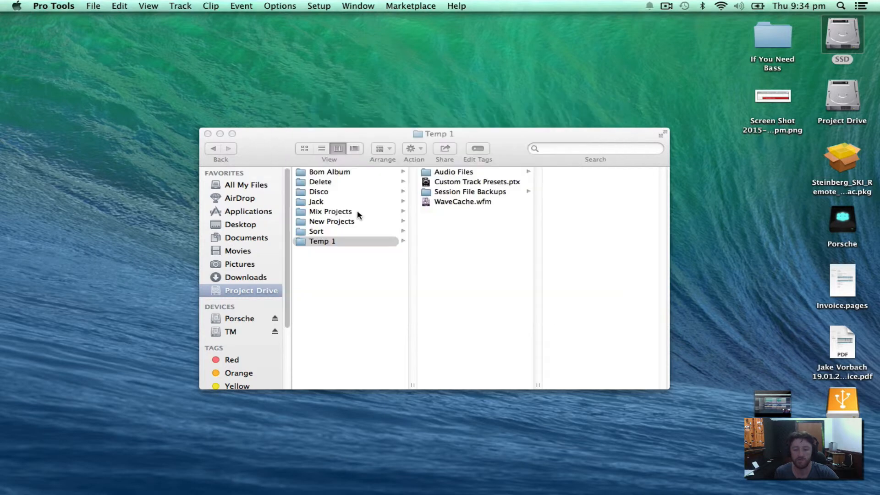
{"action": "left_click", "coordinate": [518, 222]}
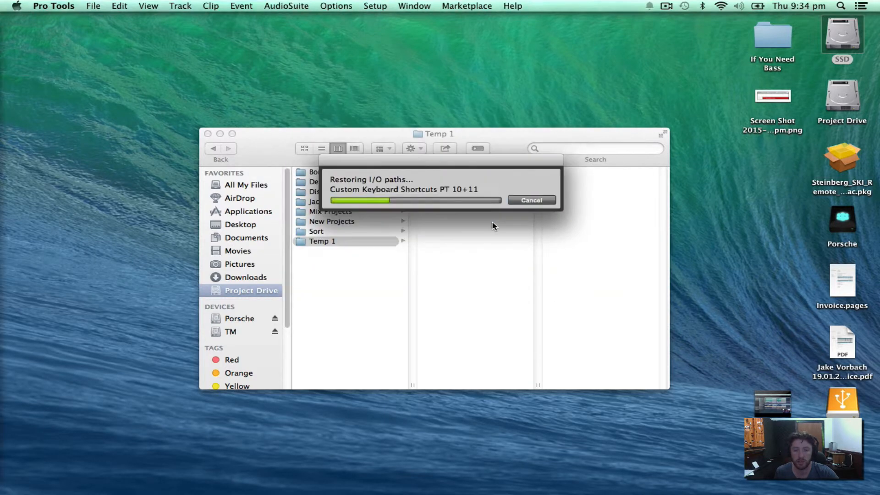
{"action": "left_click", "coordinate": [505, 312]}
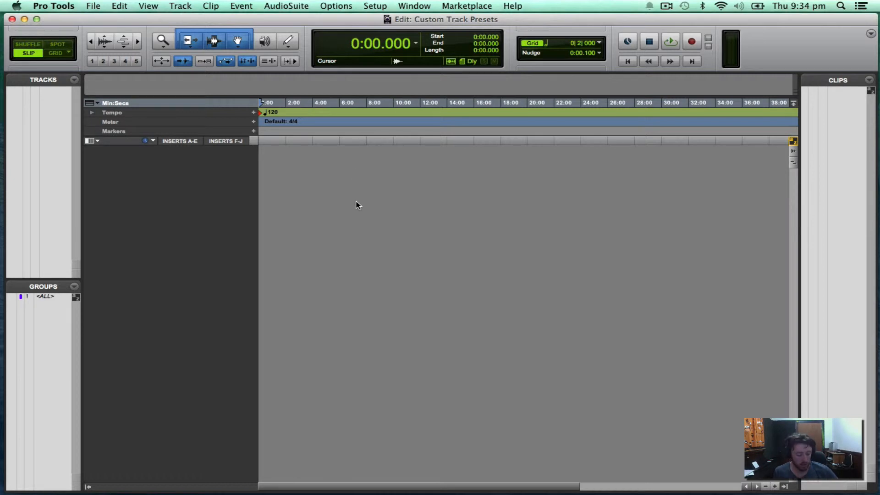
Create one new stereo Aux Input track after reviewing the available track types
{"action": "key", "text": "super+shift+n"}
{"action": "left_click", "coordinate": [452, 179]}
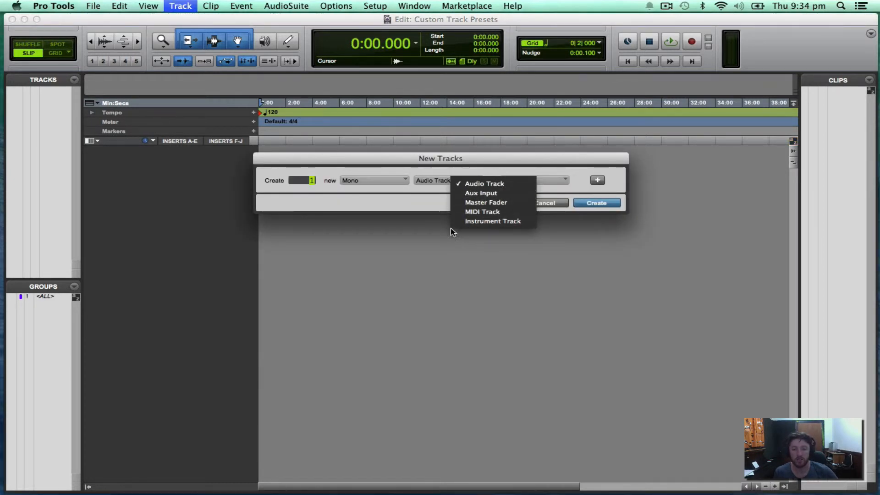
{"action": "left_click", "coordinate": [414, 206]}
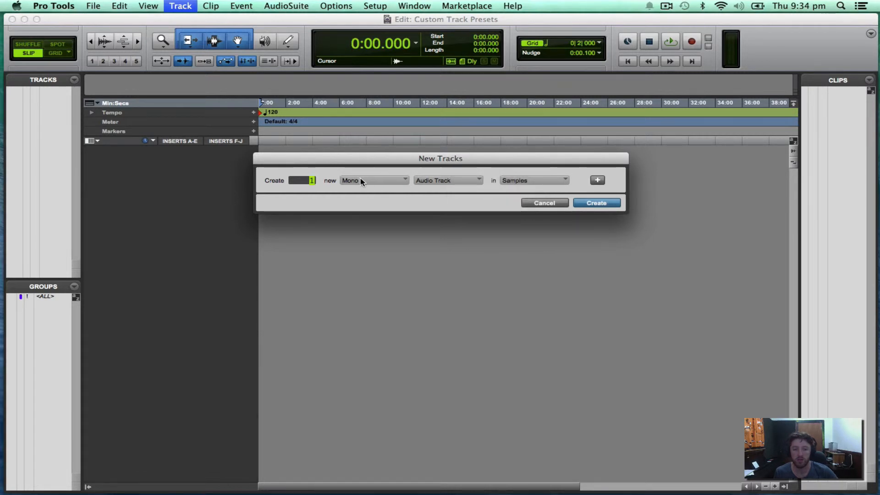
{"action": "left_click", "coordinate": [438, 183]}
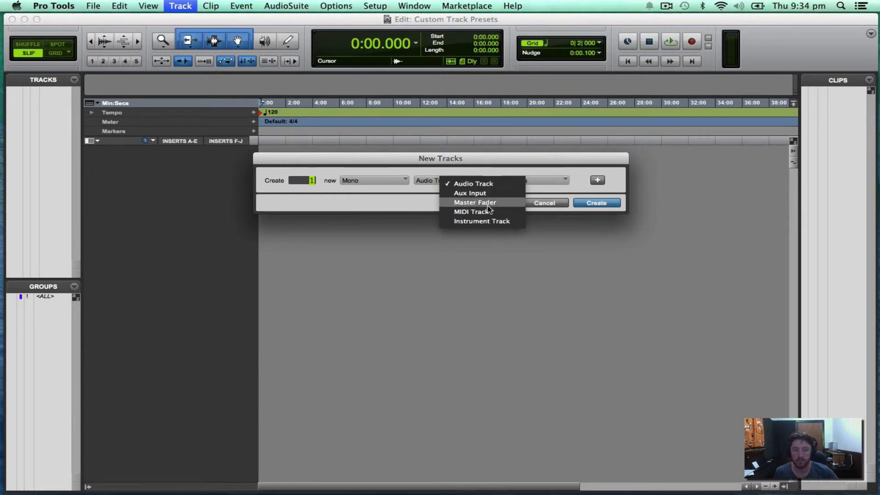
{"action": "left_click", "coordinate": [390, 197]}
{"action": "left_click", "coordinate": [382, 179]}
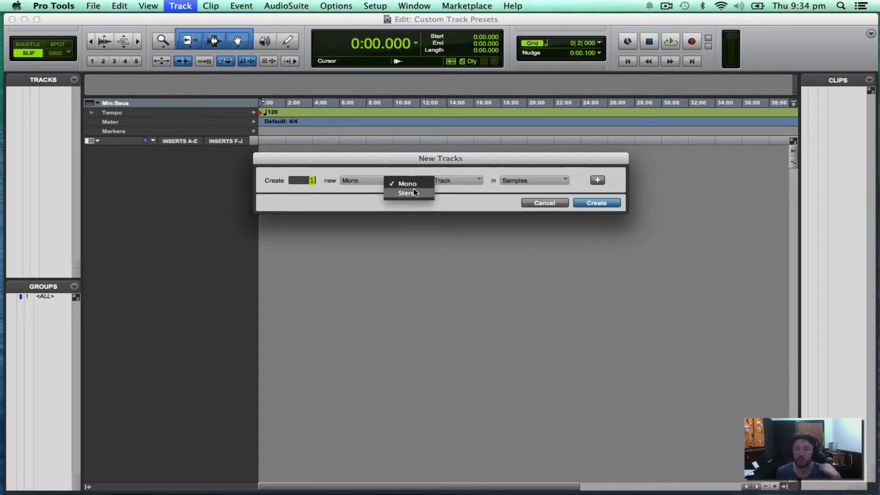
{"action": "left_click", "coordinate": [433, 188]}
{"action": "left_click", "coordinate": [438, 181]}
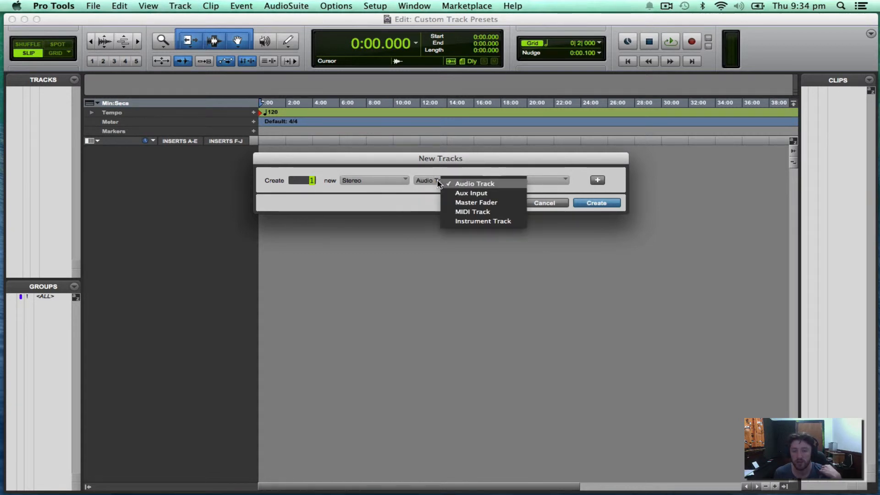
{"action": "left_click", "coordinate": [473, 193]}
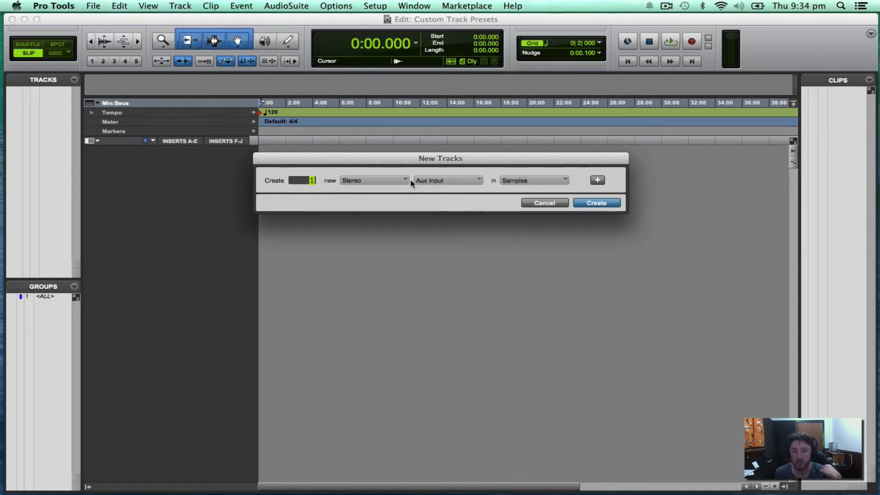
{"action": "left_click", "coordinate": [597, 203]}
Rename the new stereo aux track as Reverb
{"action": "double_click", "coordinate": [118, 151]}
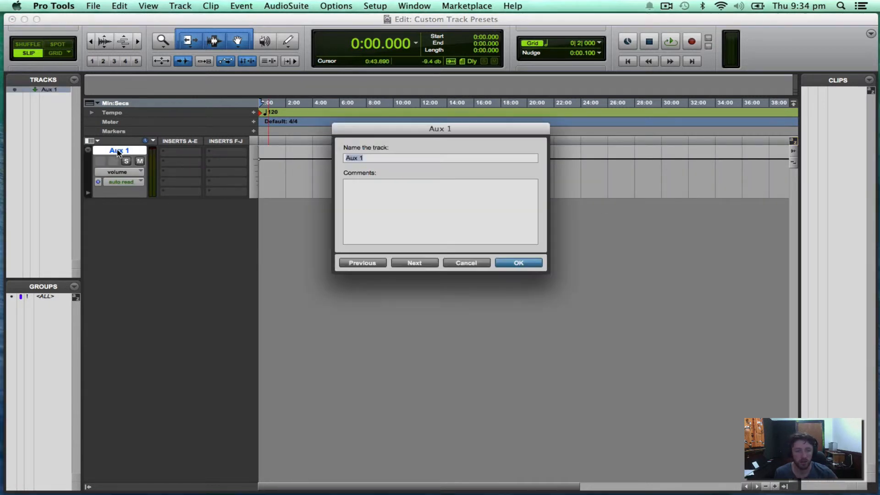
{"action": "type", "text": "Reve"}
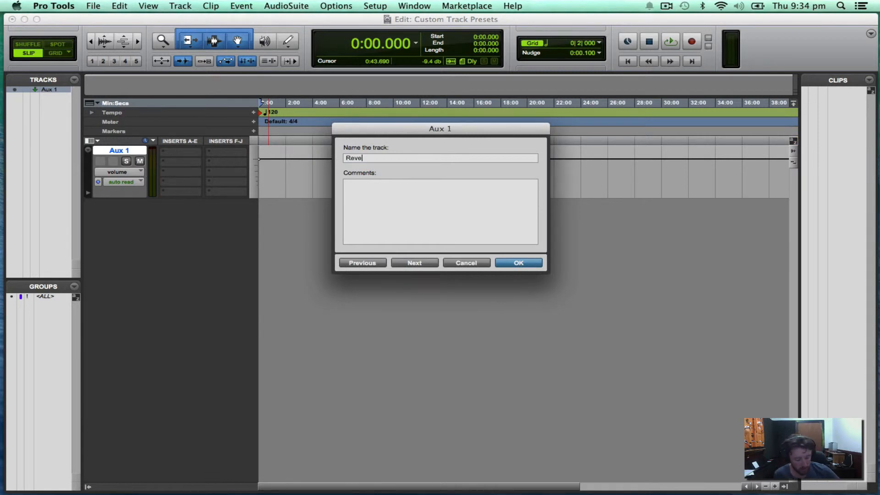
{"action": "type", "text": "rb"}
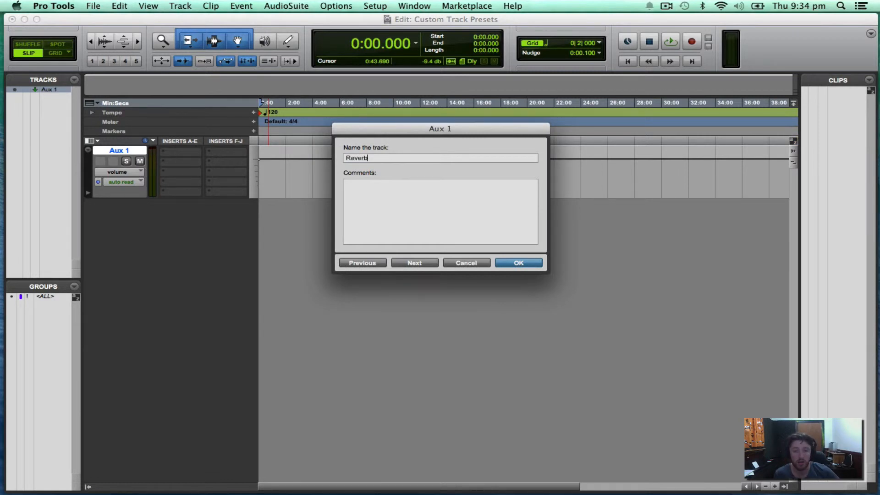
{"action": "left_click", "coordinate": [520, 265]}
Insert the multichannel D-Verb (stereo) plug-in in the Reverb track's first insert slot and close its plug-in window
{"action": "left_click", "coordinate": [178, 153]}
{"action": "mouse_move", "coordinate": [252, 202]}
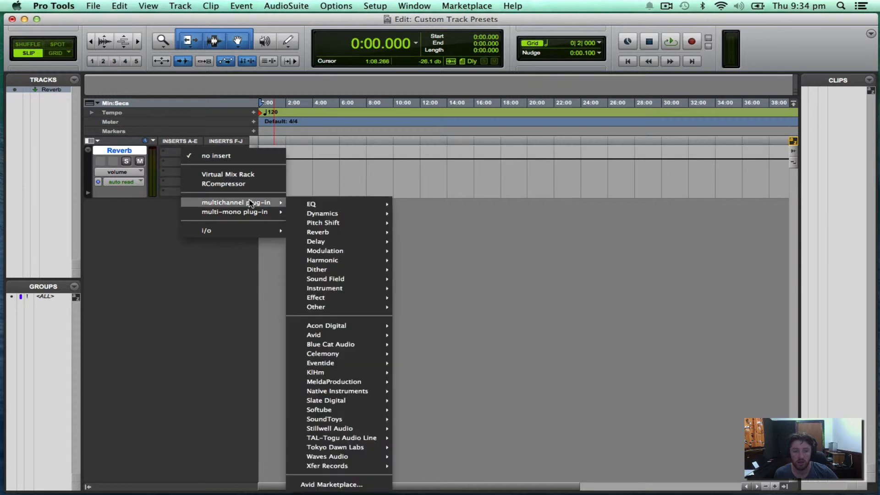
{"action": "mouse_move", "coordinate": [353, 233]}
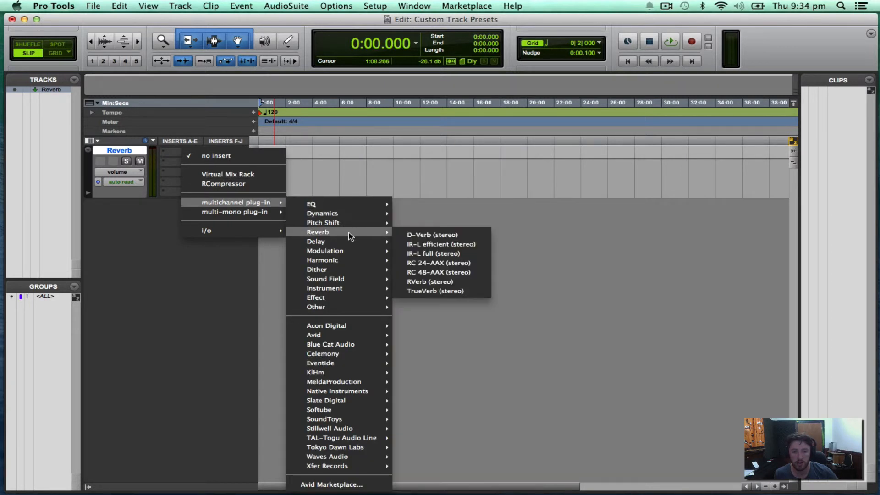
{"action": "left_click", "coordinate": [443, 235]}
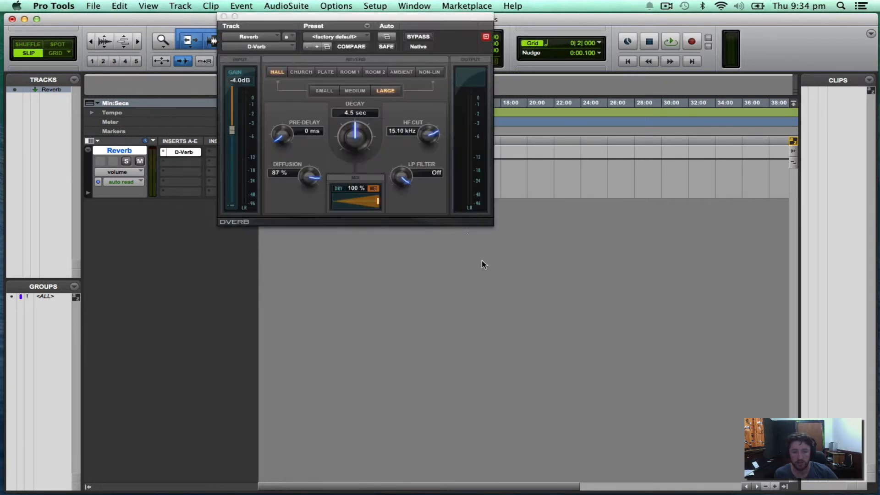
{"action": "left_click", "coordinate": [224, 17]}
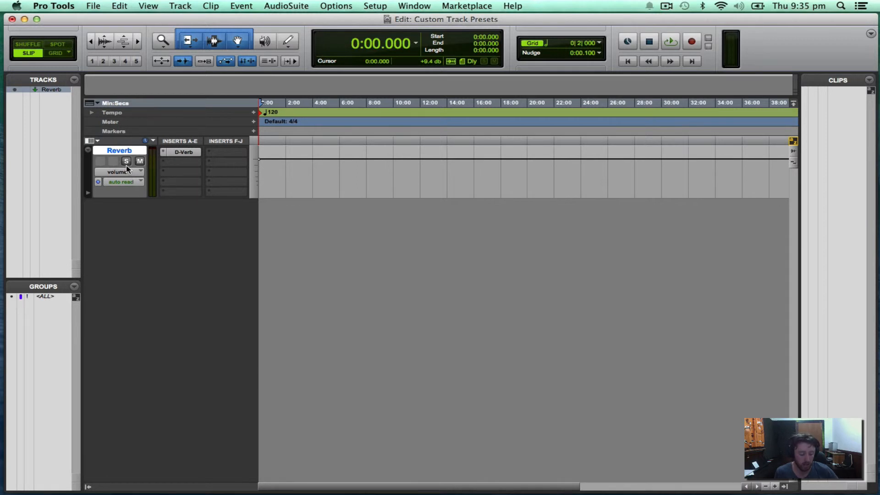
Check which track types are offered for a new track and leave without creating one
{"action": "key", "text": "super+shift+n"}
{"action": "left_click", "coordinate": [461, 180]}
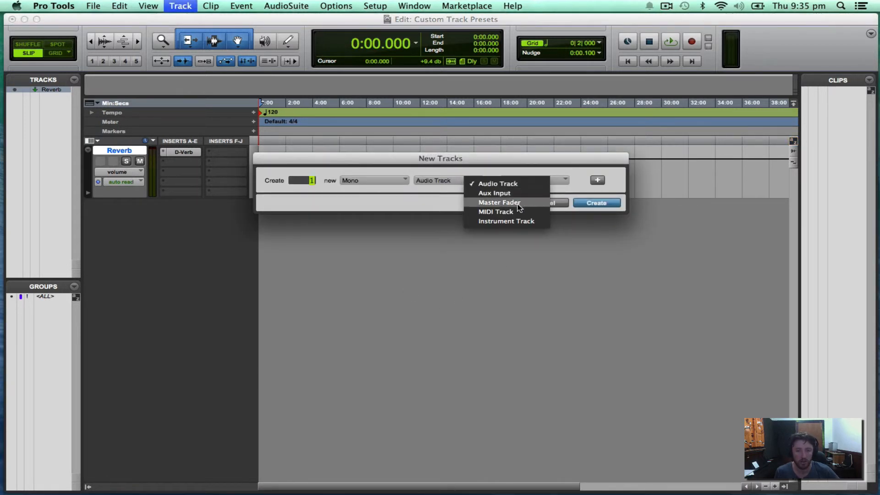
{"action": "left_click", "coordinate": [383, 203]}
{"action": "left_click", "coordinate": [549, 203]}
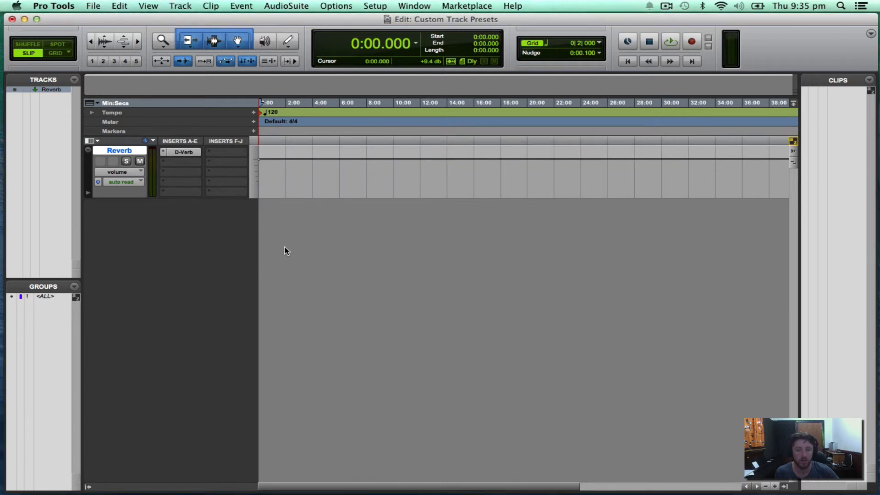
Export the selected Reverb track as a new session, keeping the Latest format, BWF (.WAV), 48 kHz and 24 Bit settings
{"action": "left_click", "coordinate": [94, 7]}
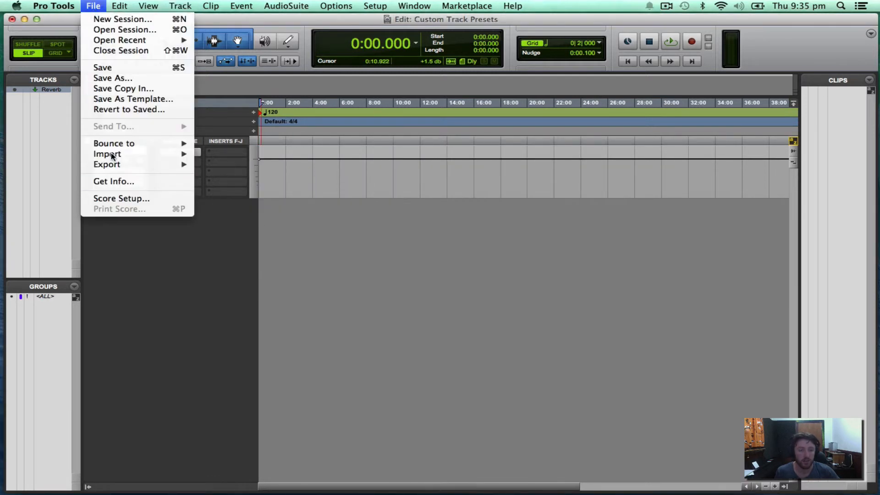
{"action": "mouse_move", "coordinate": [120, 164]}
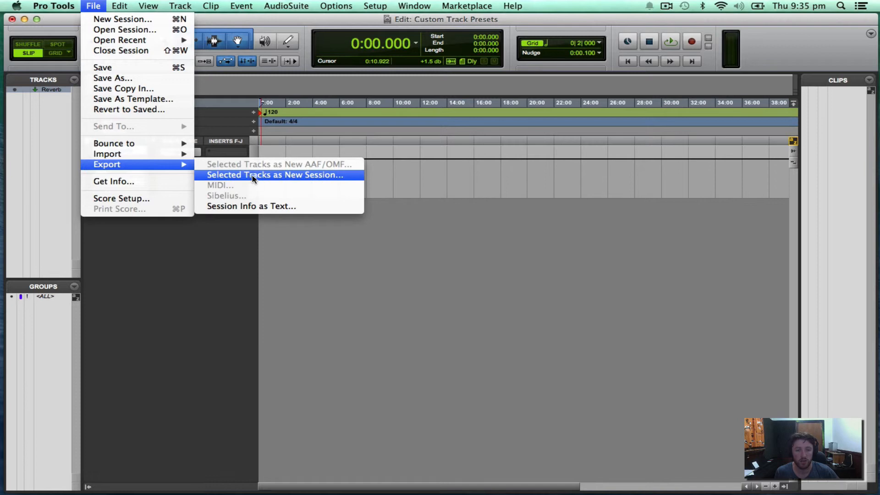
{"action": "left_click", "coordinate": [240, 176]}
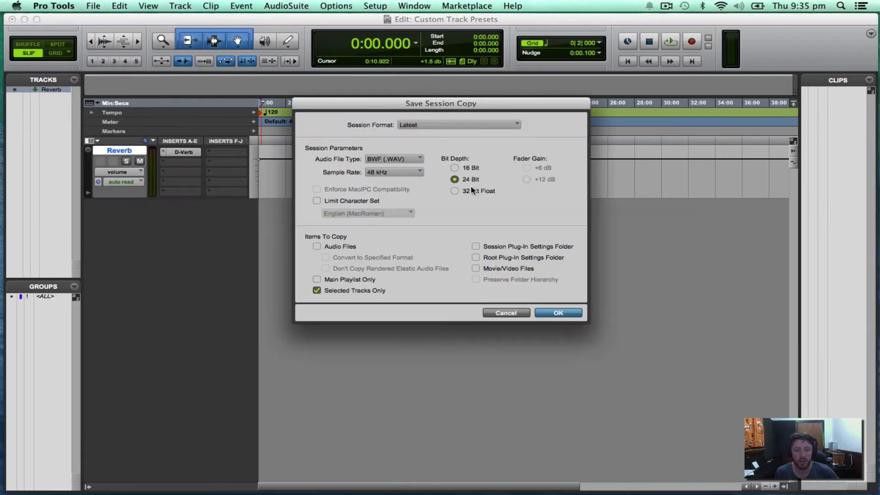
{"action": "left_click", "coordinate": [558, 313]}
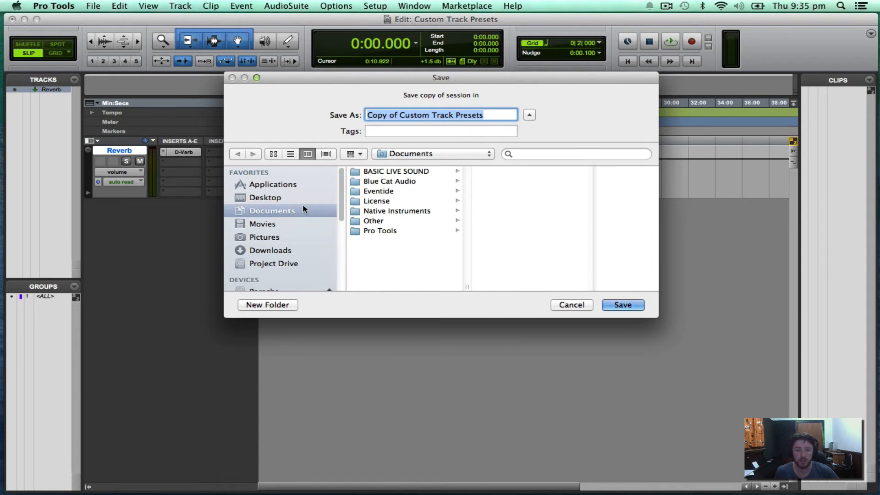
Create a folder named Track Presets inside Documents/Pro Tools as the location for the session copy
{"action": "left_click", "coordinate": [270, 186]}
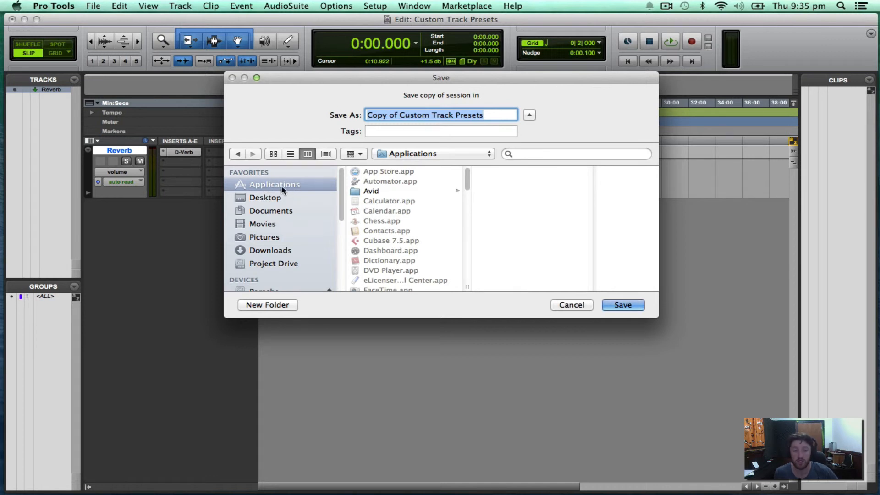
{"action": "left_click", "coordinate": [268, 212]}
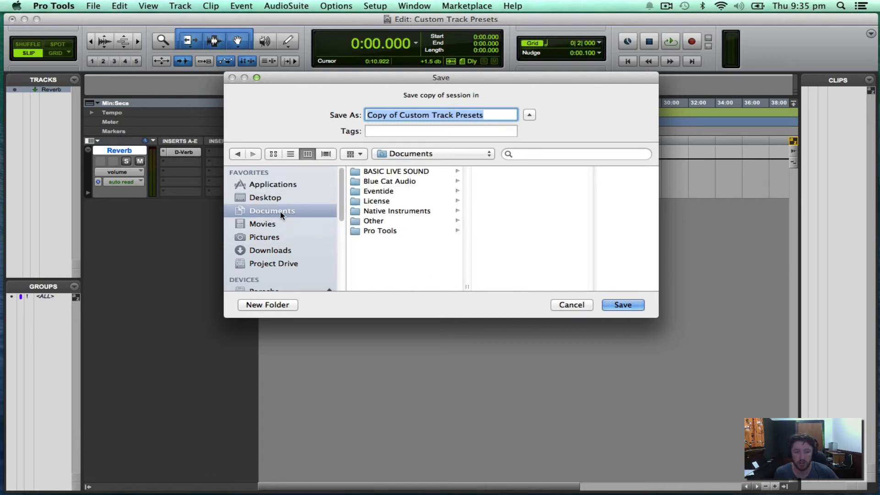
{"action": "left_click", "coordinate": [380, 231]}
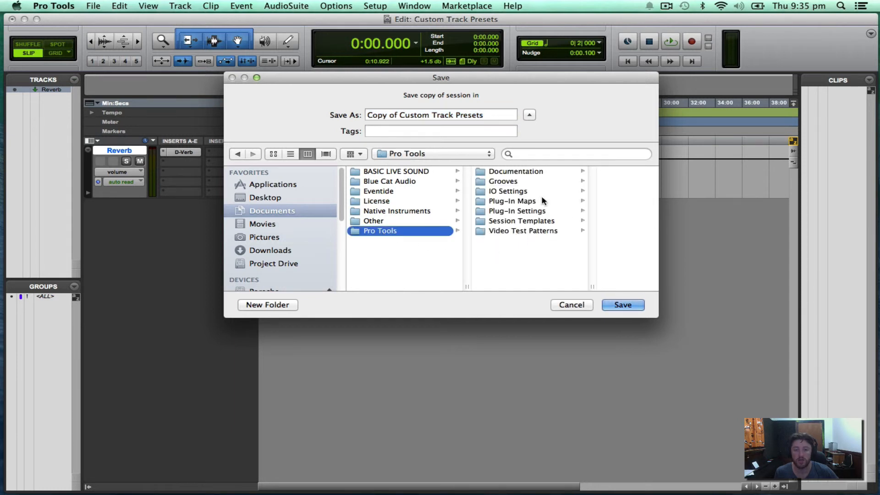
{"action": "left_click", "coordinate": [270, 306]}
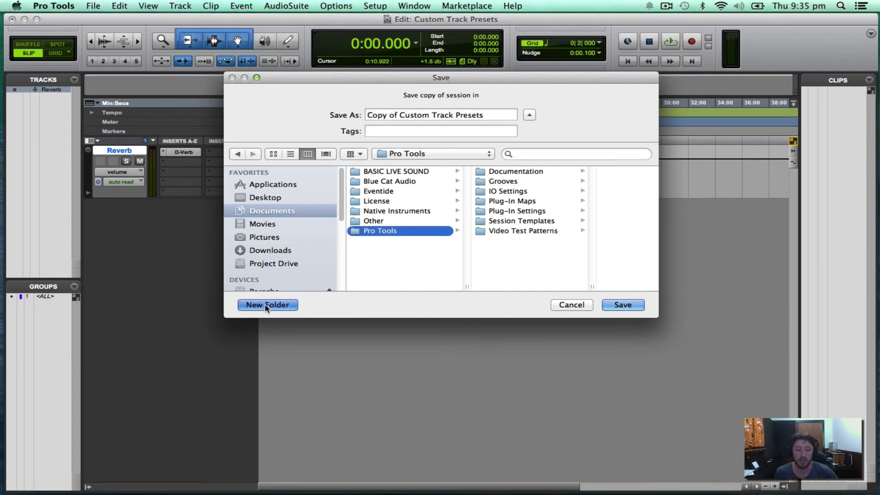
{"action": "type", "text": "Tr"}
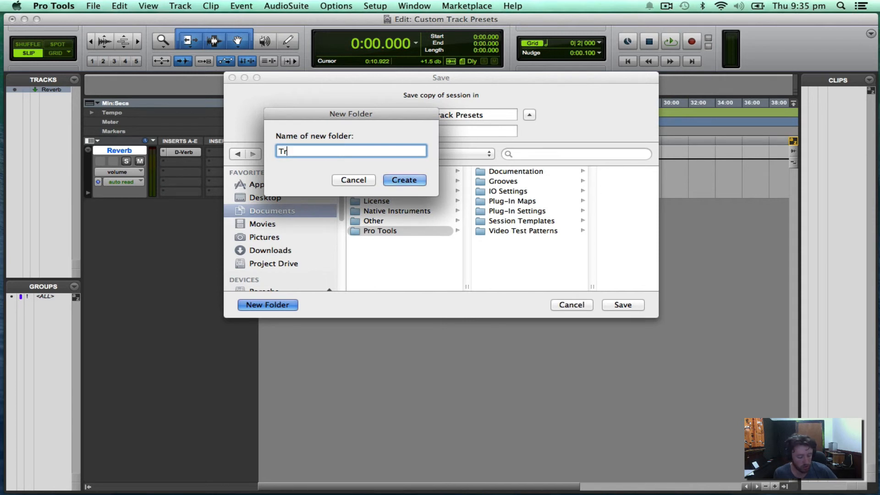
{"action": "type", "text": "ack Prese"}
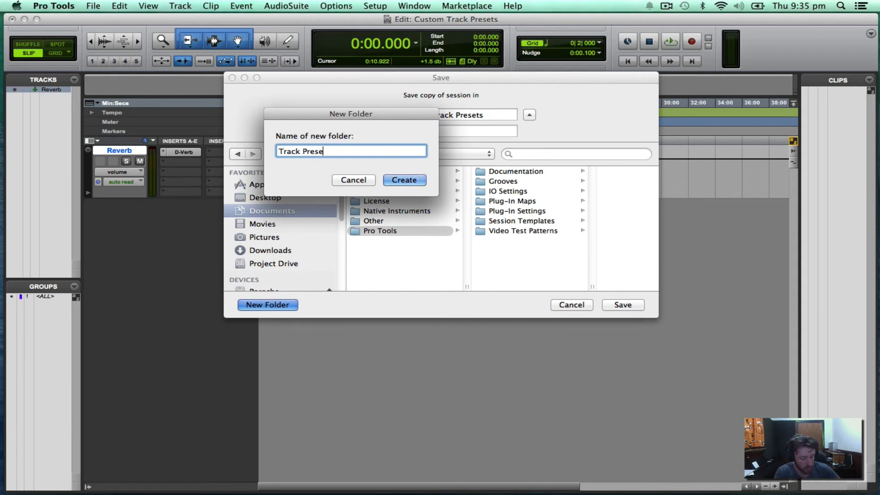
{"action": "type", "text": "ts"}
{"action": "key", "text": "Return"}
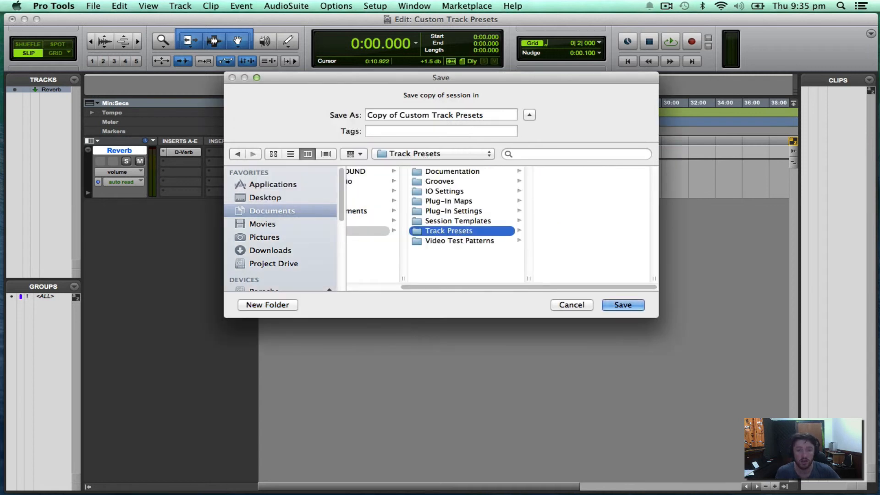
Create a Reverb subfolder in Track Presets and save the session copy there as D-Verb
{"action": "left_click", "coordinate": [268, 305]}
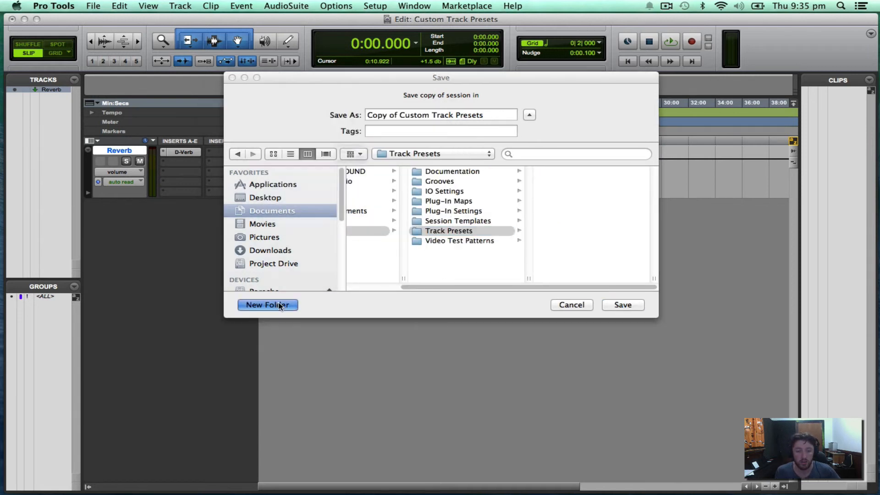
{"action": "type", "text": "Reverb"}
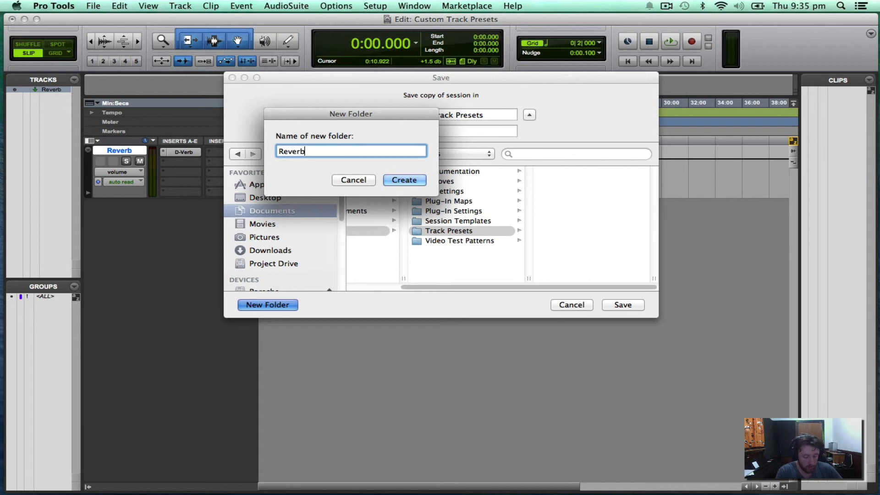
{"action": "key", "text": "Return"}
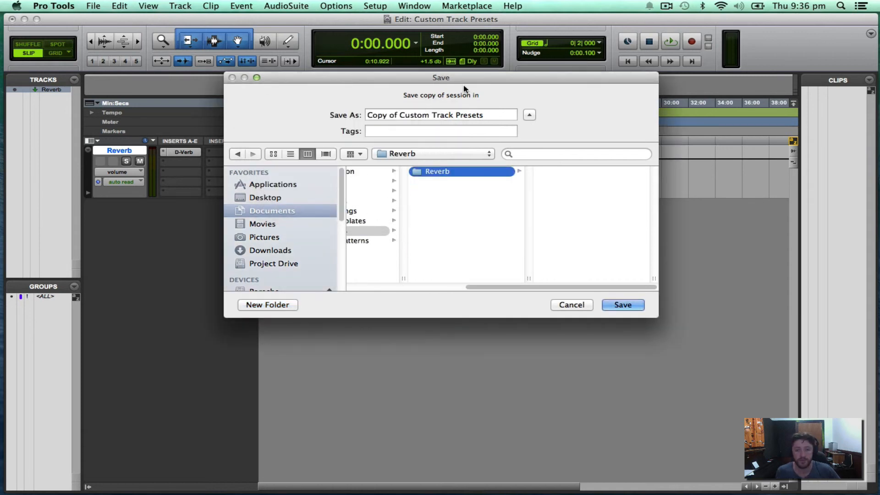
{"action": "left_click", "coordinate": [491, 115]}
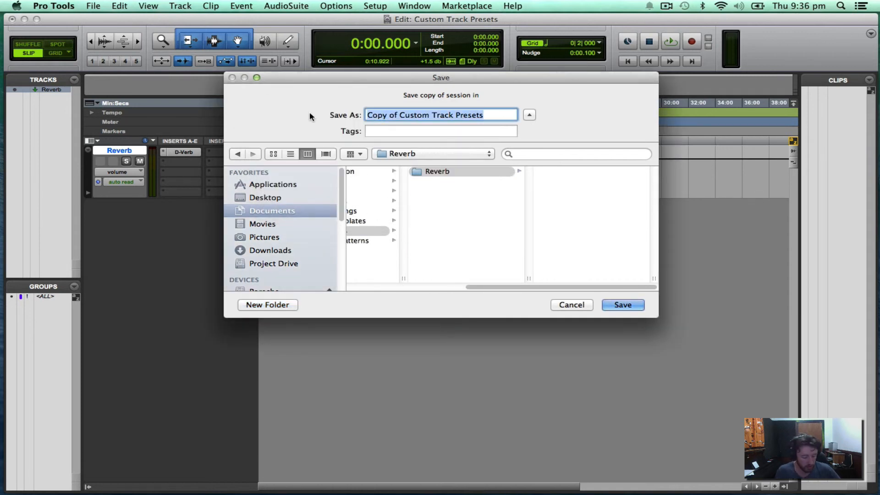
{"action": "type", "text": "D-Ve"}
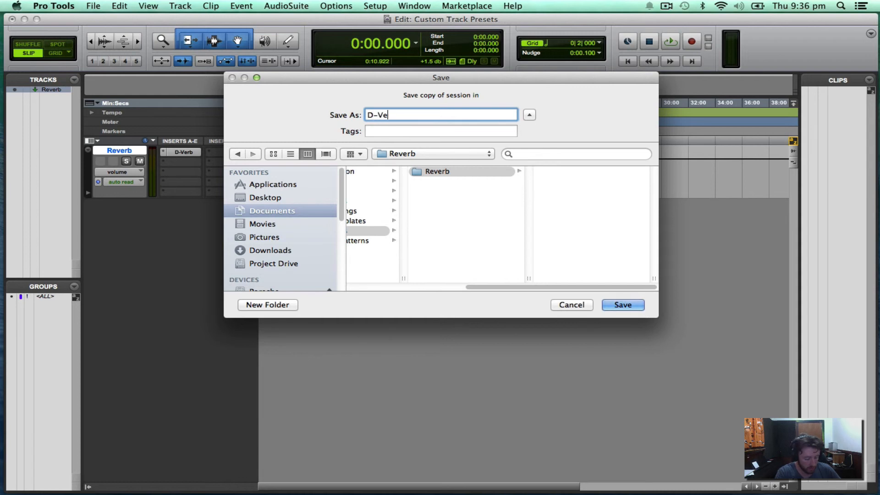
{"action": "type", "text": "rb"}
{"action": "key", "text": "Return"}
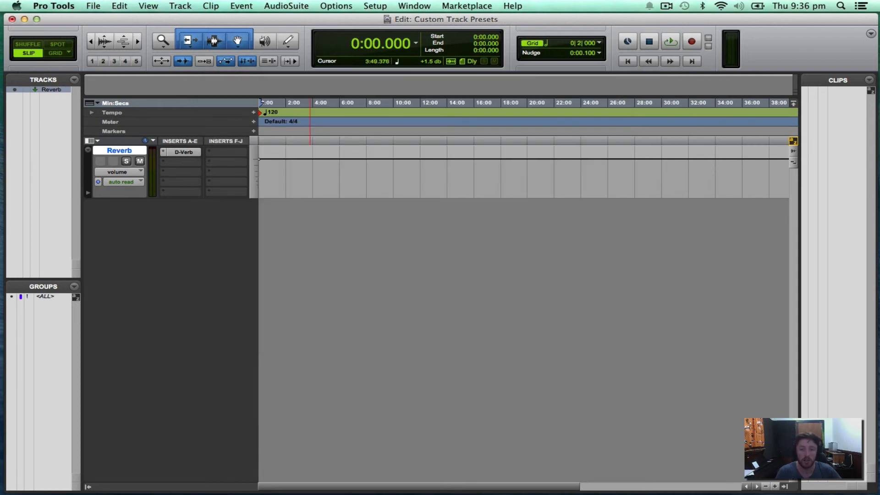
Switch to Finder and locate the D-Verb.ptx file in Documents/Pro Tools/Track Presets/Reverb
{"action": "mouse_move", "coordinate": [2, 158]}
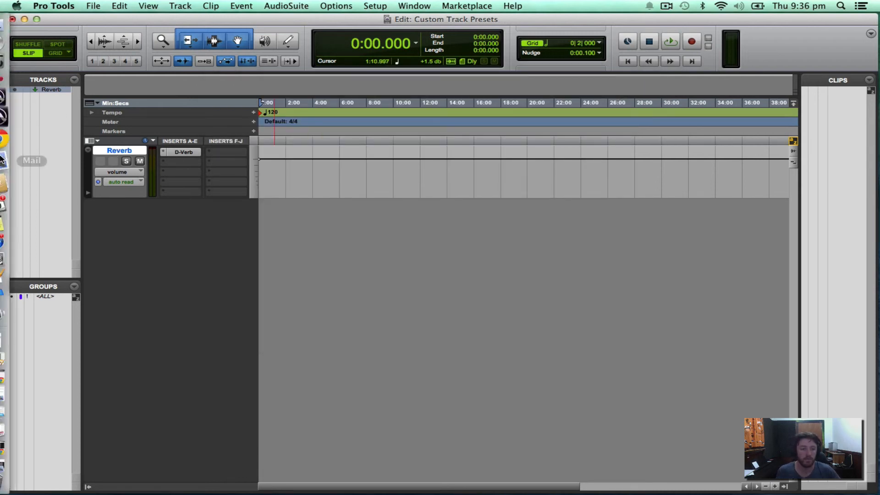
{"action": "left_click", "coordinate": [15, 32]}
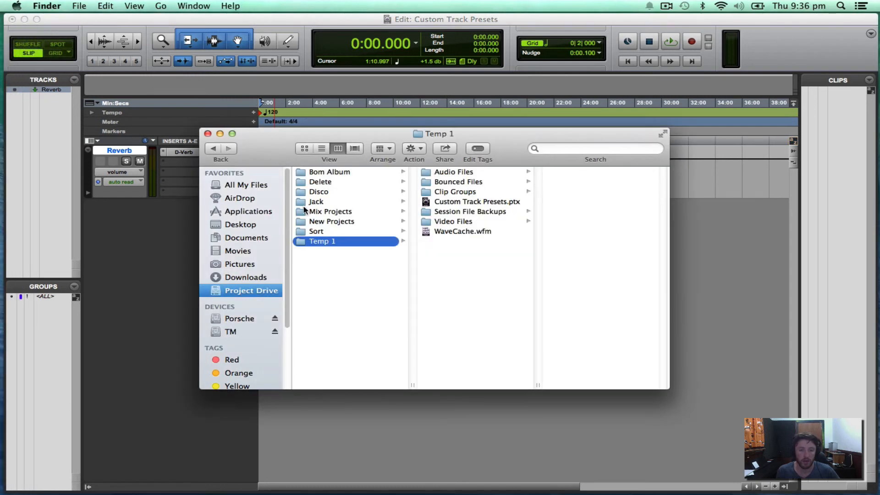
{"action": "left_click", "coordinate": [235, 239]}
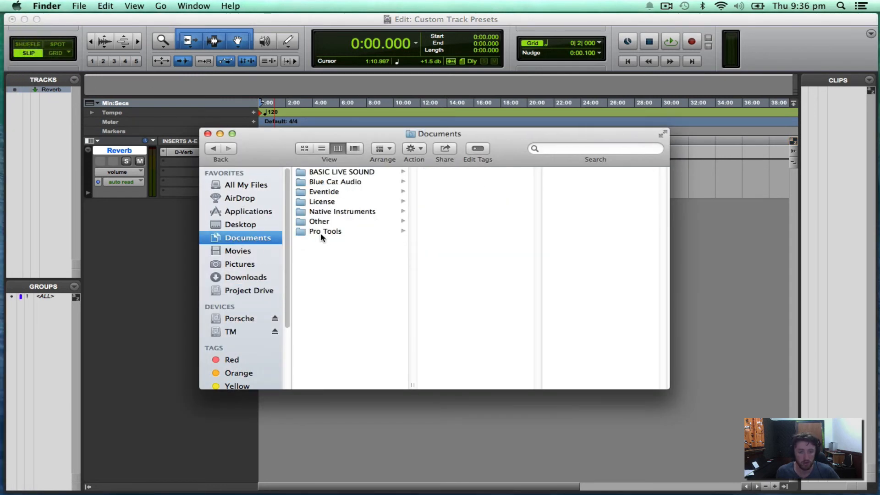
{"action": "left_click", "coordinate": [320, 233]}
{"action": "left_click", "coordinate": [458, 233]}
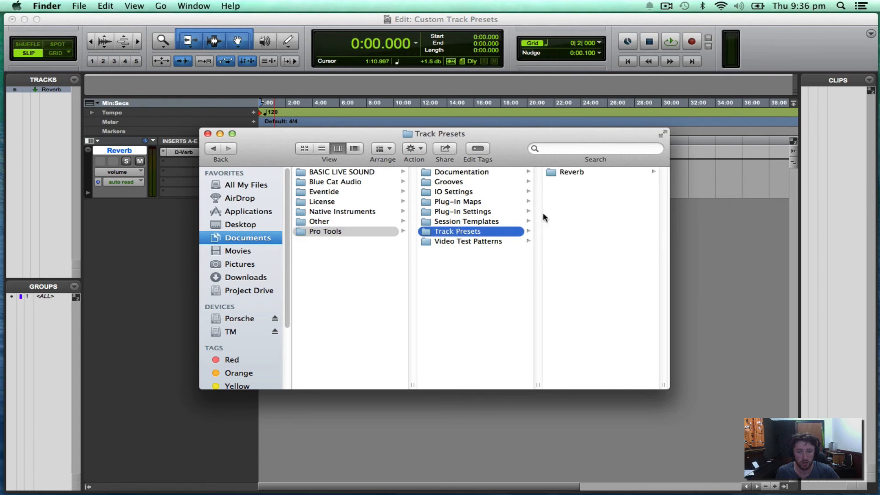
{"action": "left_click", "coordinate": [568, 172]}
{"action": "left_click", "coordinate": [582, 174]}
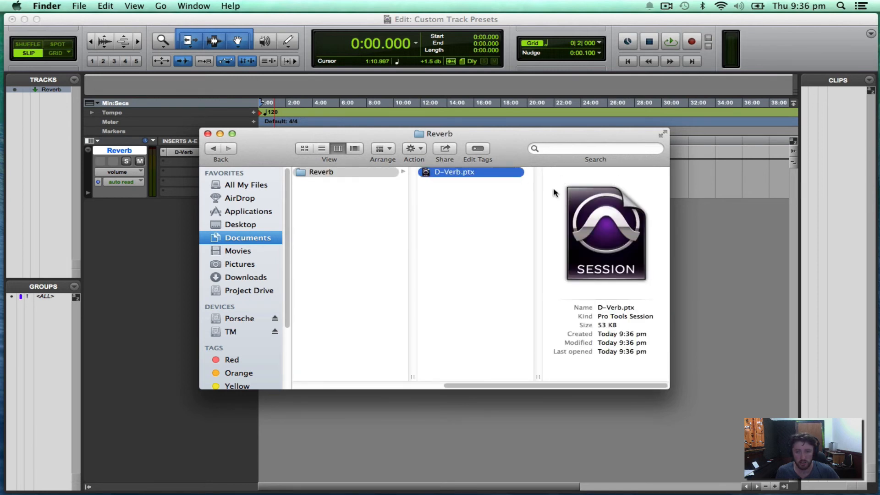
{"action": "double_click", "coordinate": [475, 173]}
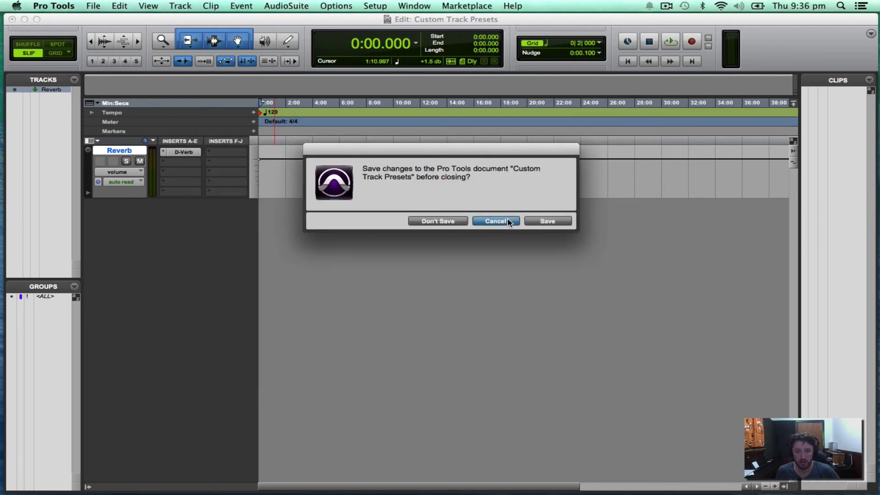
{"action": "left_click", "coordinate": [496, 221]}
{"action": "mouse_move", "coordinate": [11, 193]}
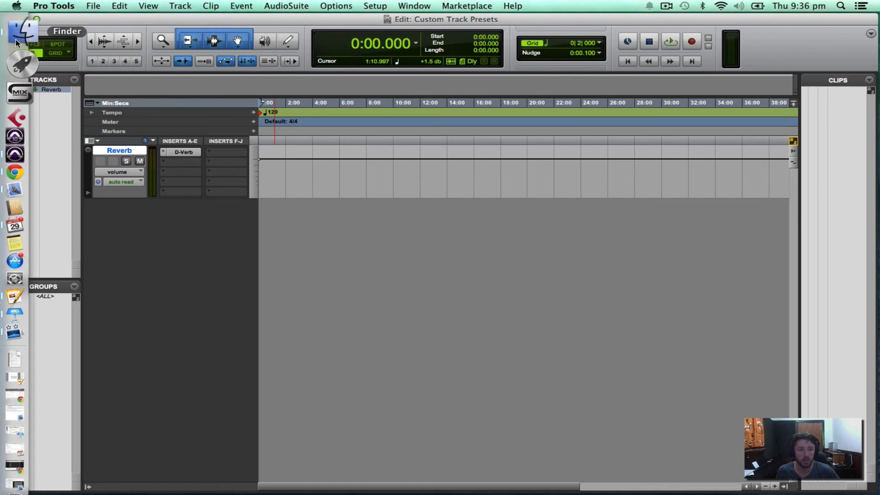
{"action": "left_click", "coordinate": [16, 42]}
Rename the D-Verb.ptx session file to D-Verb.ptxt and accept the change to the .ptxt extension
{"action": "left_click", "coordinate": [477, 176]}
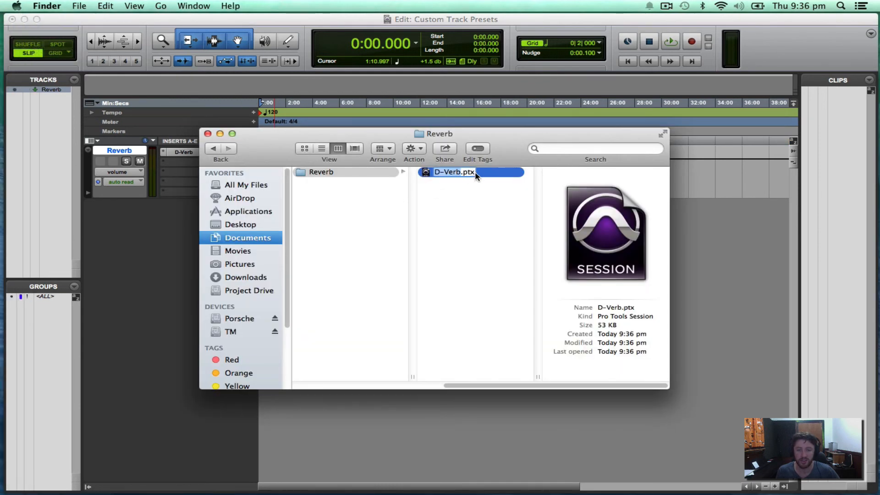
{"action": "type", "text": "t"}
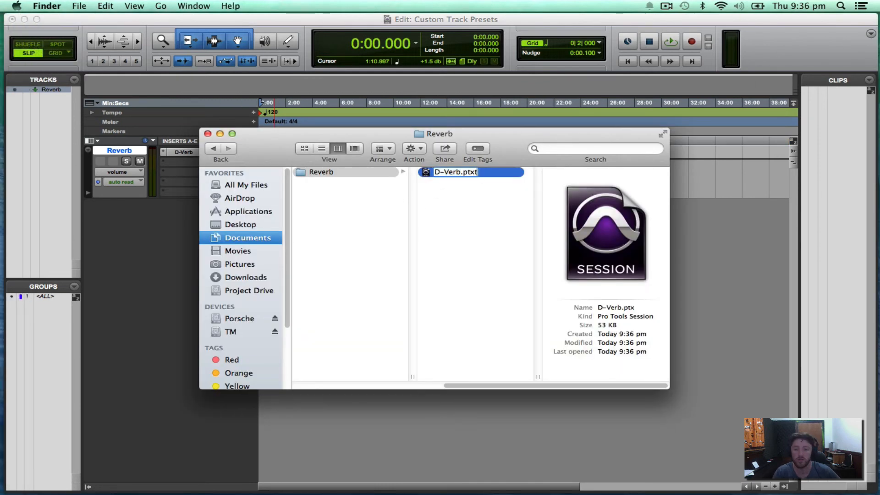
{"action": "key", "text": "Return"}
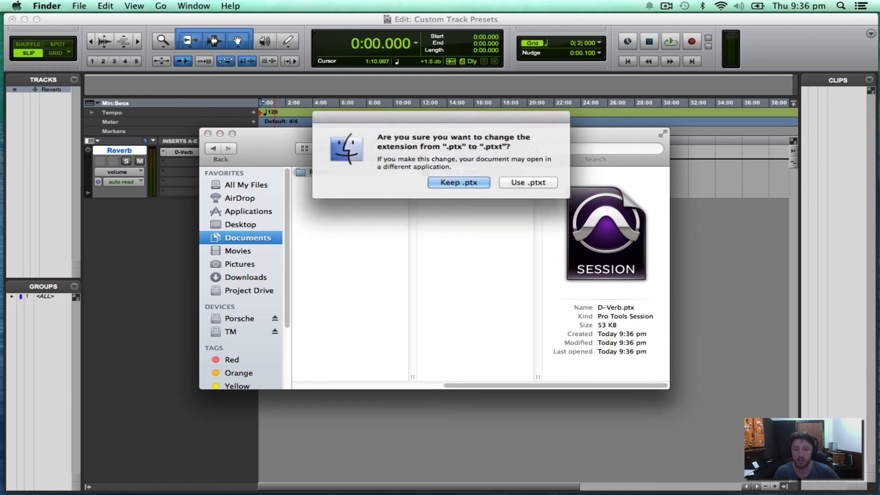
{"action": "left_click", "coordinate": [532, 182]}
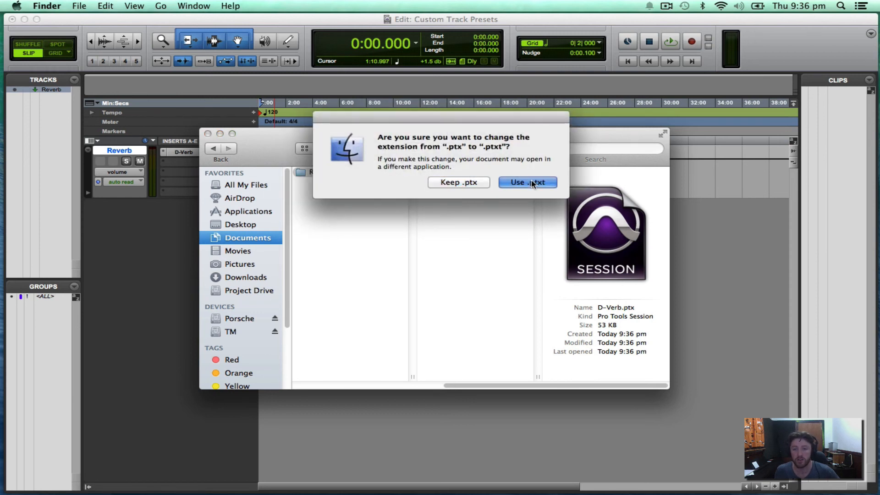
Switch back to Pro Tools and delete the existing Reverb track from the Custom Track Presets session
{"action": "left_click", "coordinate": [731, 247]}
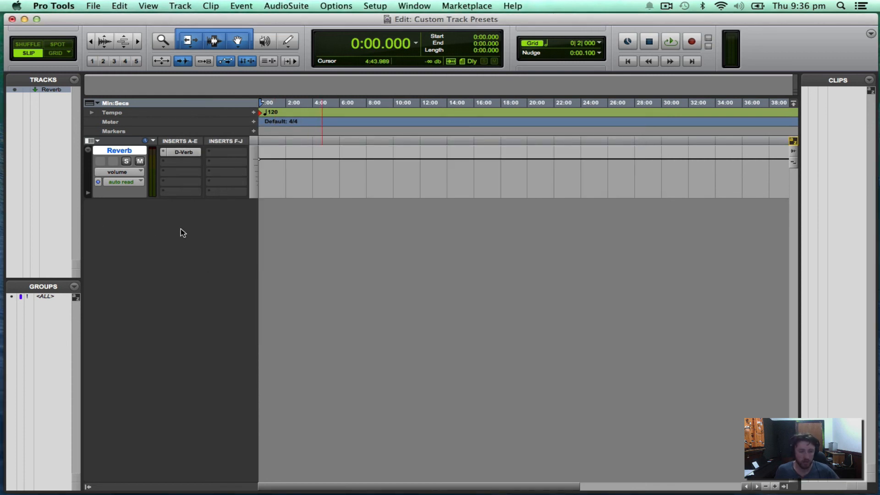
{"action": "right_click", "coordinate": [123, 151]}
{"action": "left_click", "coordinate": [192, 238]}
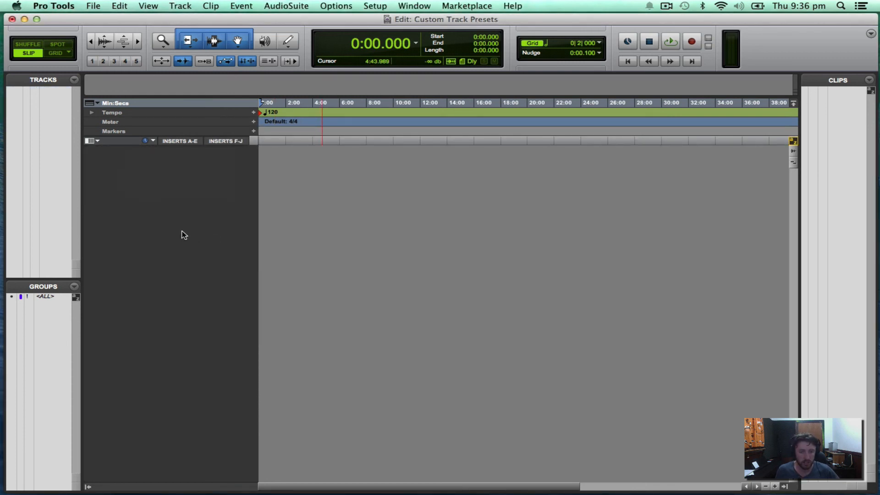
Create one new track, choosing the custom Reverb preset category as its track type
{"action": "key", "text": "super+shift+n"}
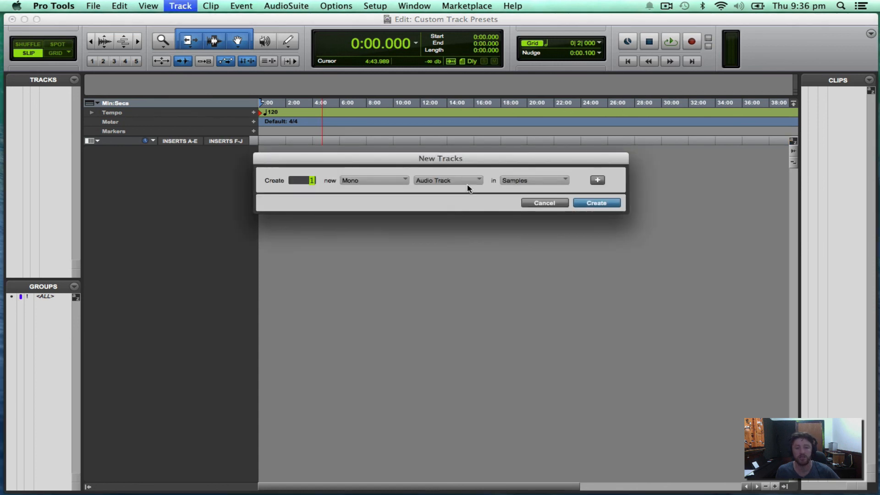
{"action": "left_click", "coordinate": [467, 179]}
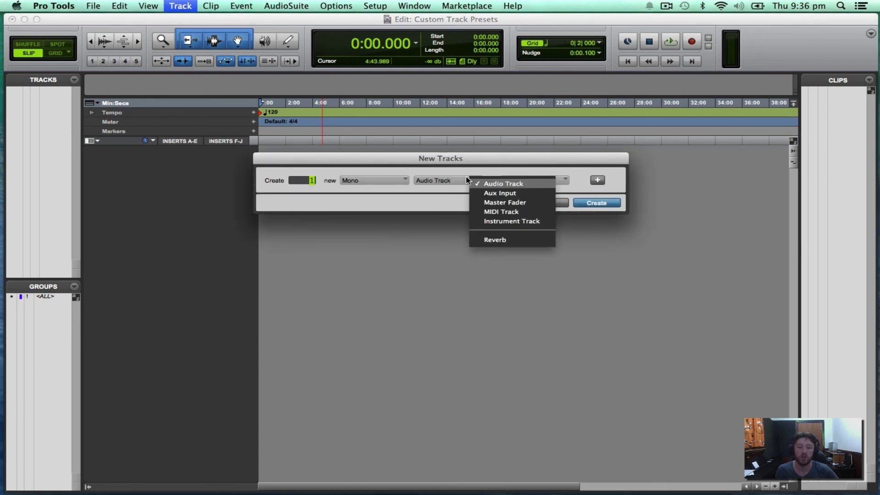
{"action": "left_click", "coordinate": [494, 240]}
{"action": "left_click", "coordinate": [609, 206]}
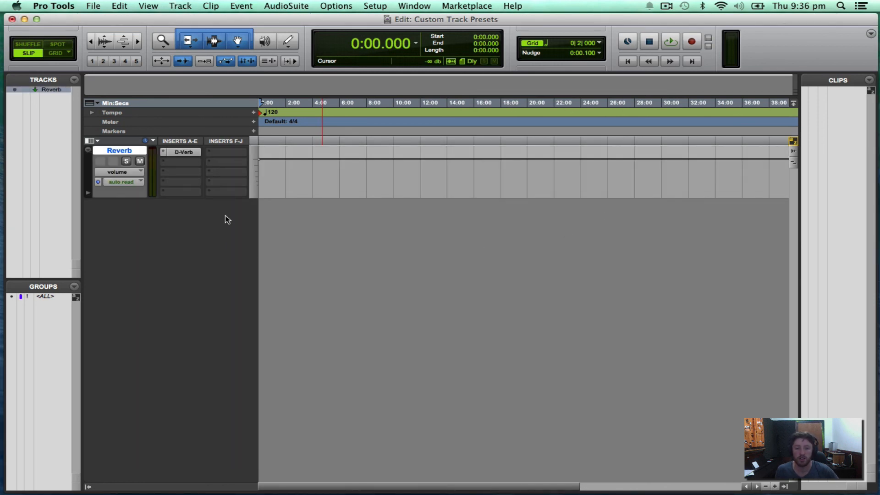